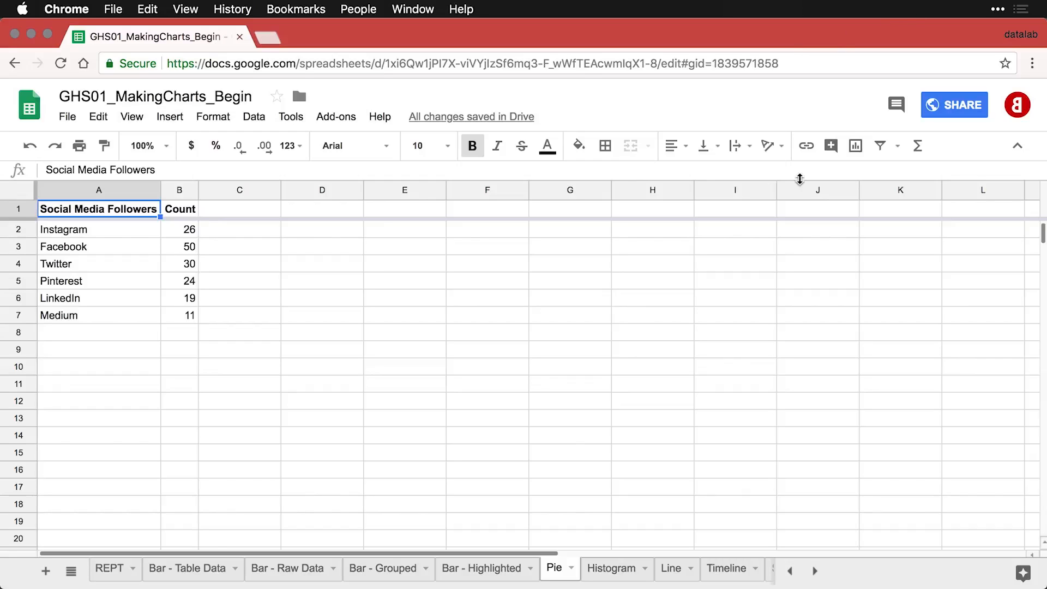
# Step: Insert a pie chart of the social media follower counts and place it beside the data table
pyautogui.click(856, 146)
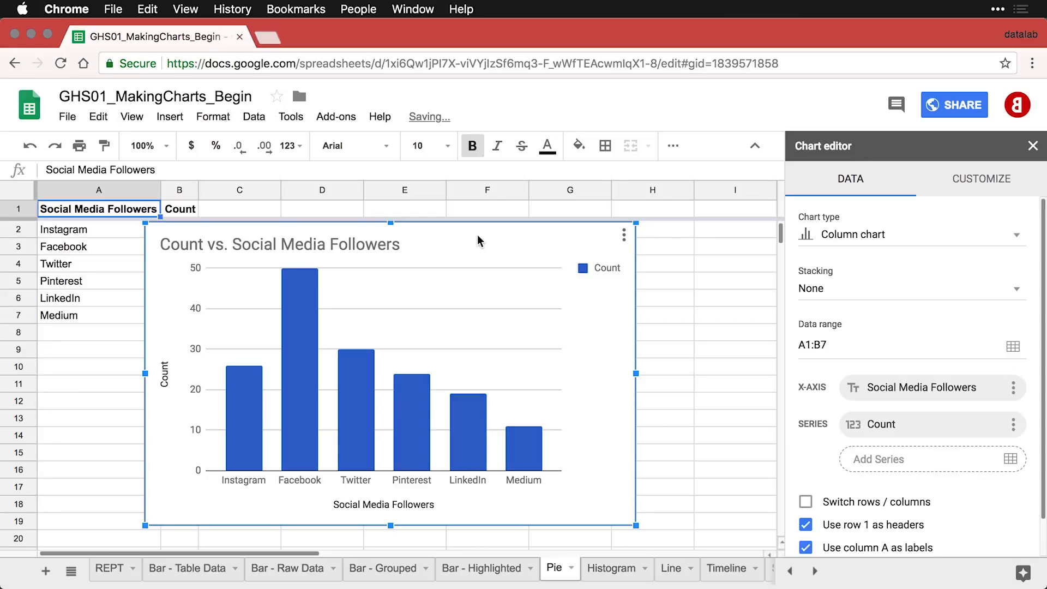
pyautogui.moveTo(478, 237); pyautogui.dragTo(541, 237)
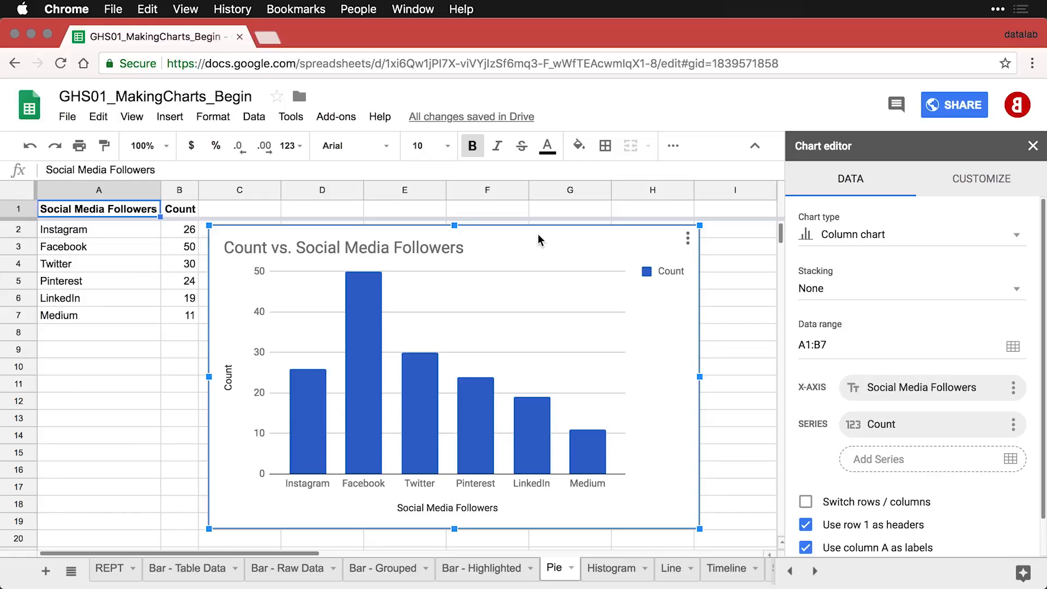
pyautogui.moveTo(371, 404)
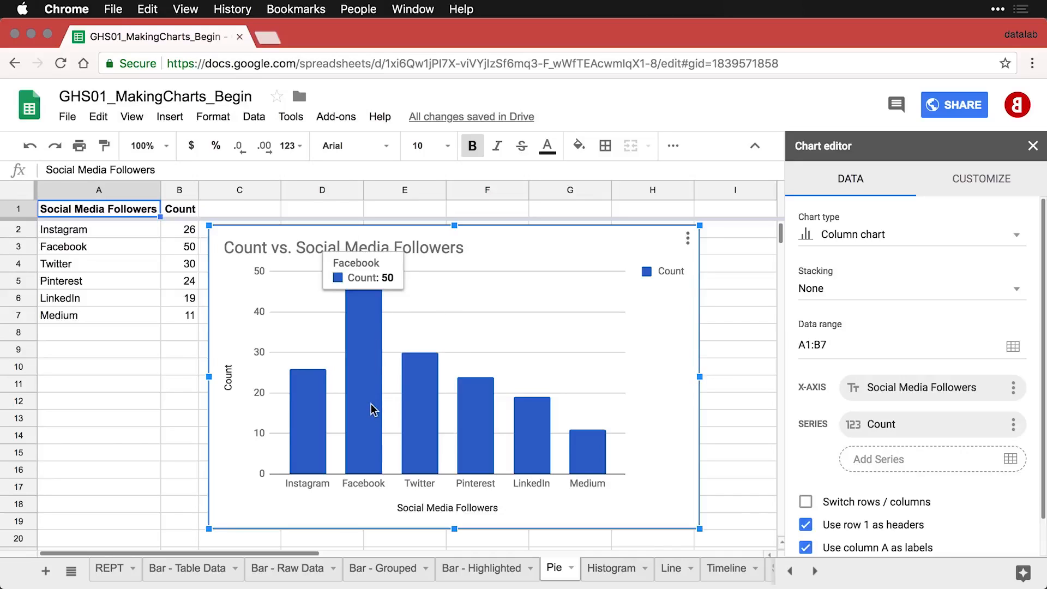
pyautogui.moveTo(319, 443)
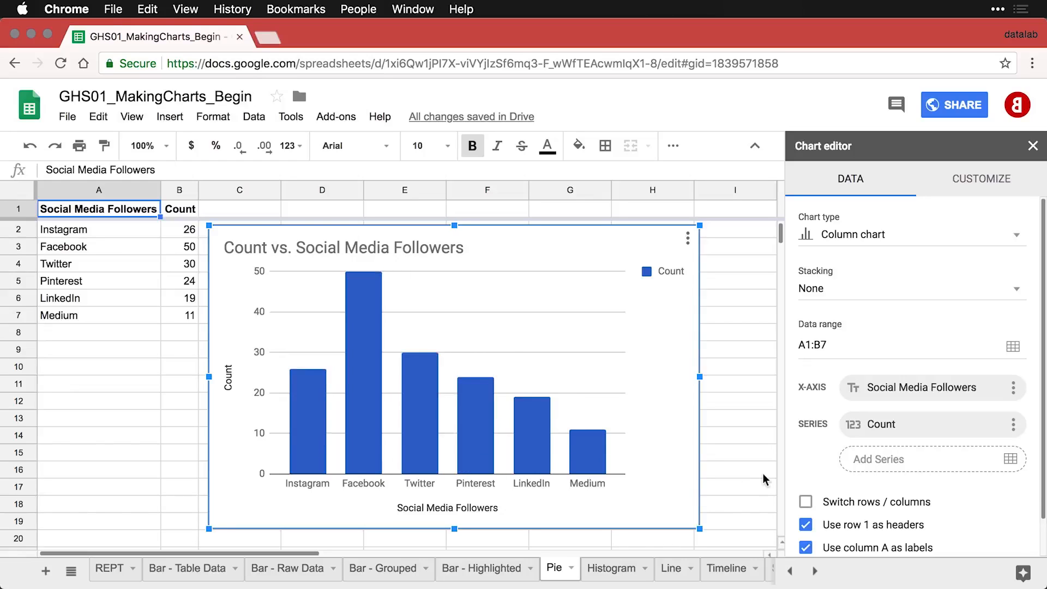
pyautogui.click(960, 238)
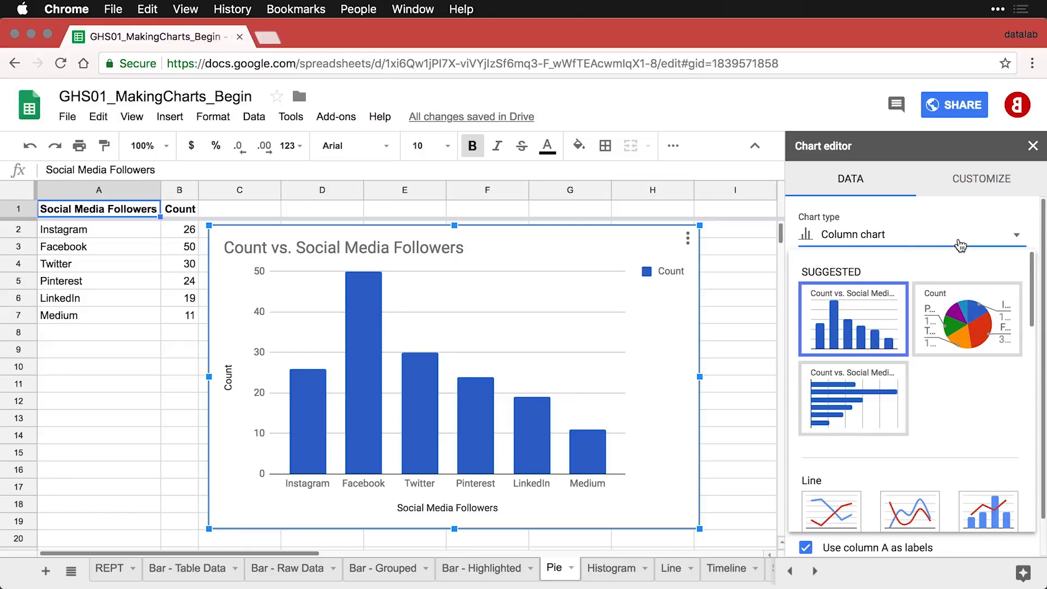
pyautogui.click(961, 327)
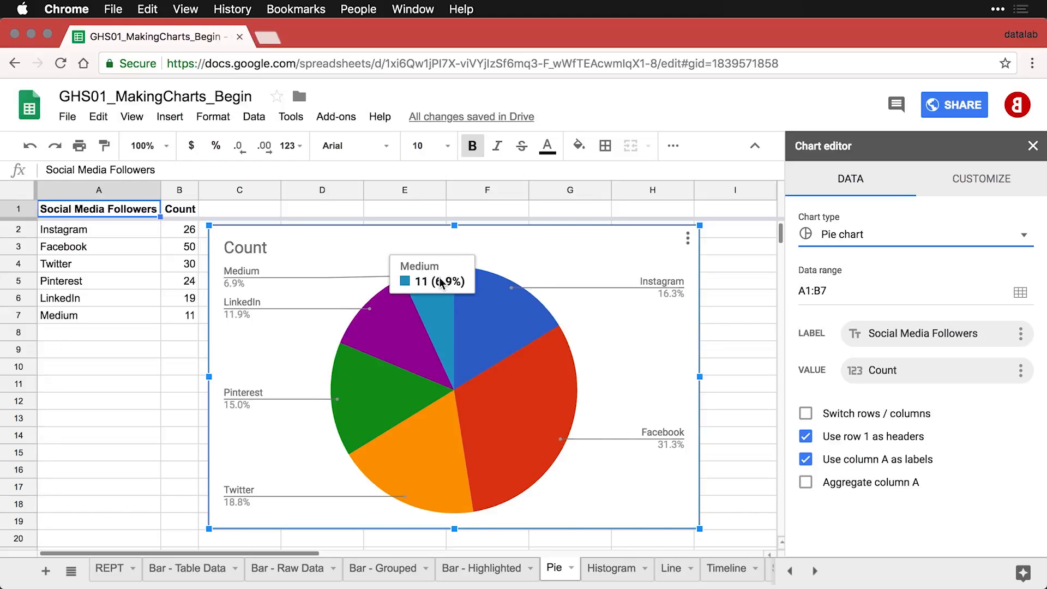
# Step: Change the pie chart's title to "Social Media Followers by Platform"
pyautogui.doubleClick(250, 248)
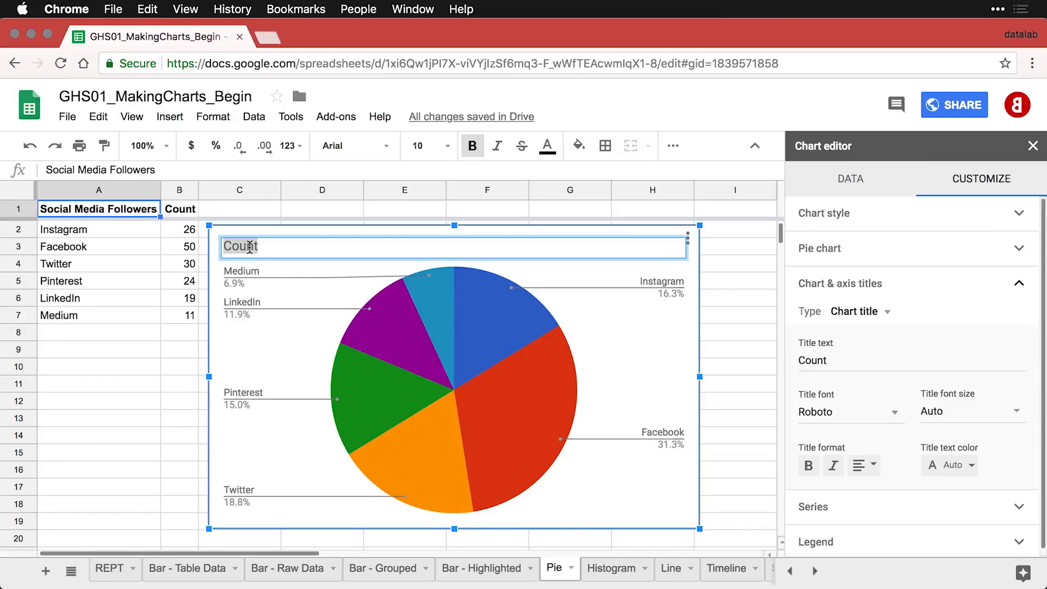
pyautogui.write('Social Media Fol')
pyautogui.press('BackSpace')
pyautogui.press('BackSpace')
pyautogui.press('BackSpace')
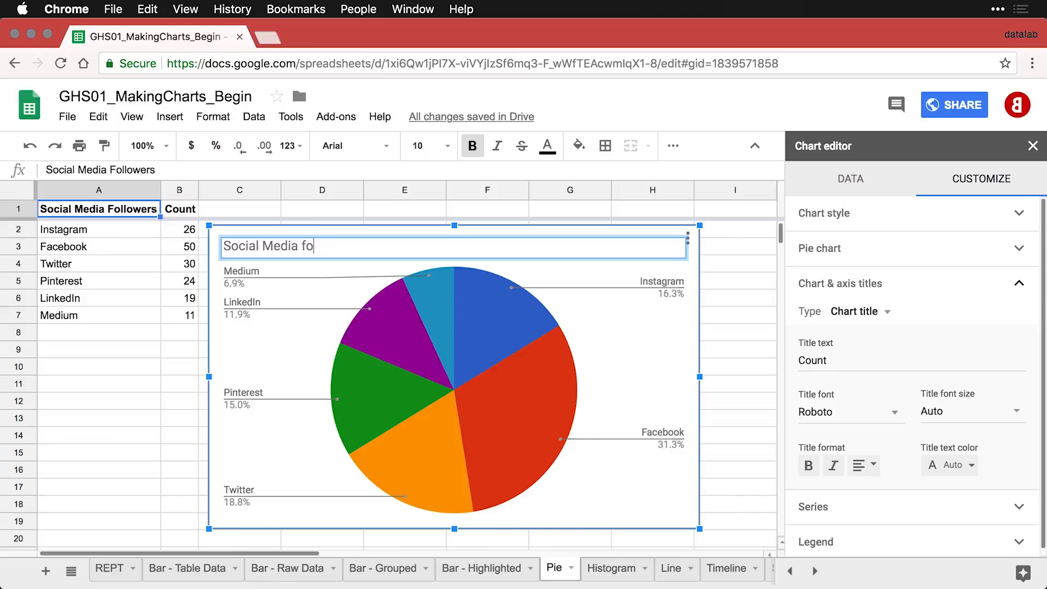
pyautogui.write('Followers by Pla')
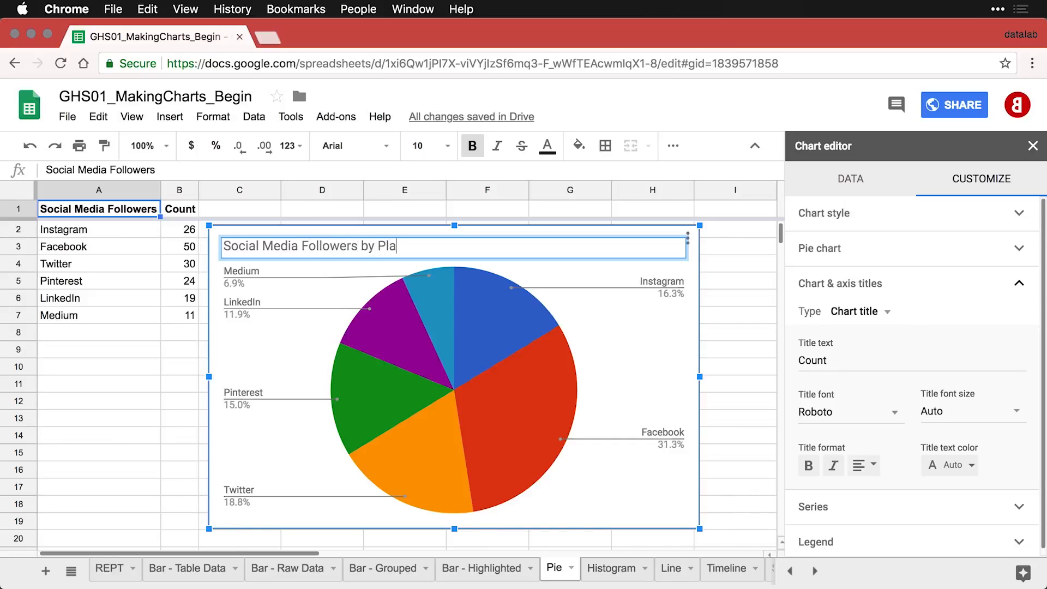
pyautogui.write('tform')
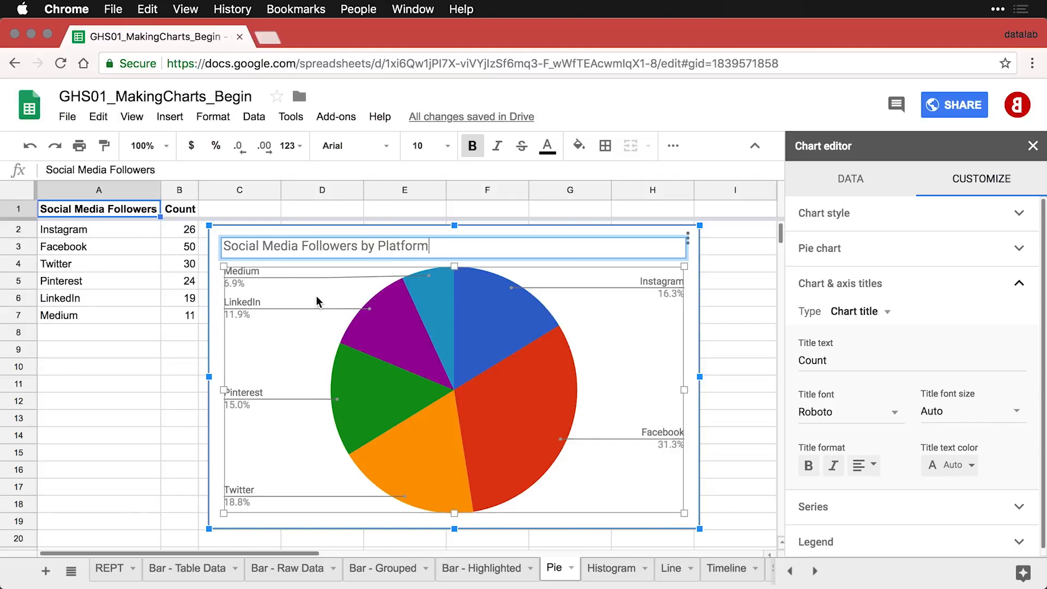
pyautogui.click(489, 354)
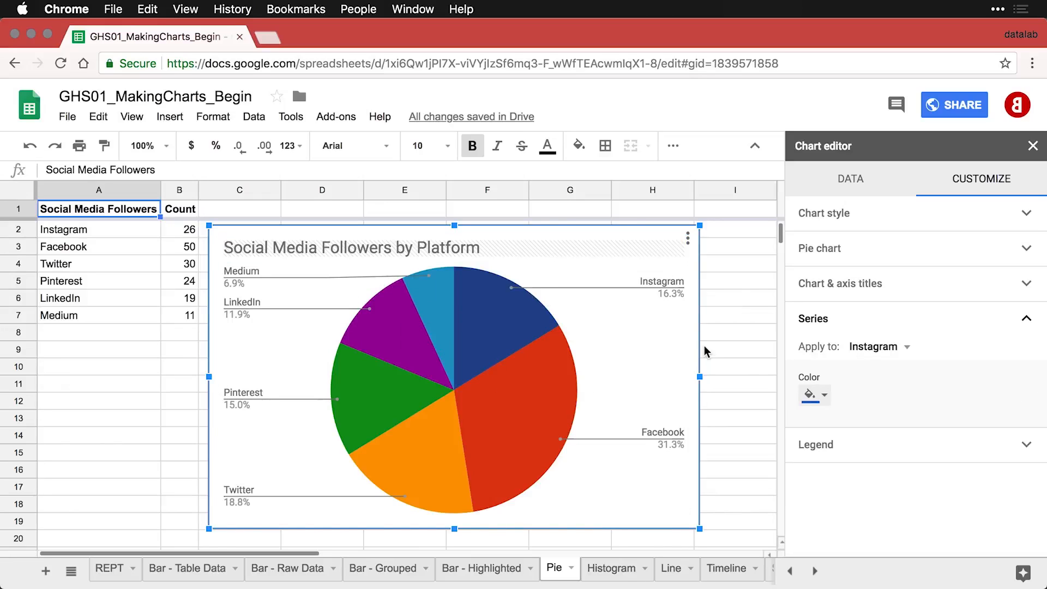
# Step: Set the pie chart's slice label to Label so each slice carries its platform name
pyautogui.click(863, 253)
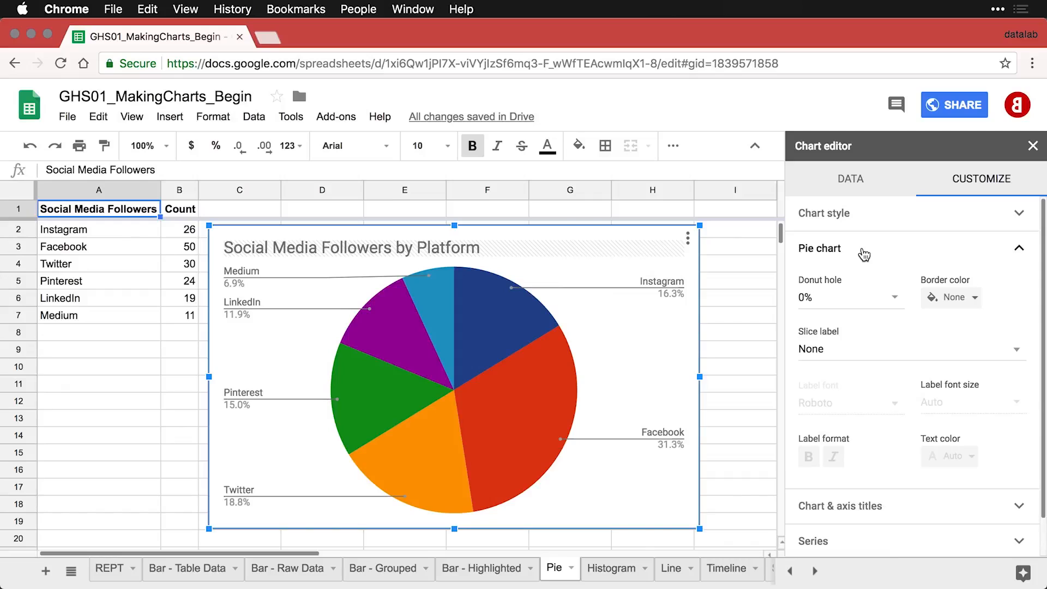
pyautogui.click(847, 354)
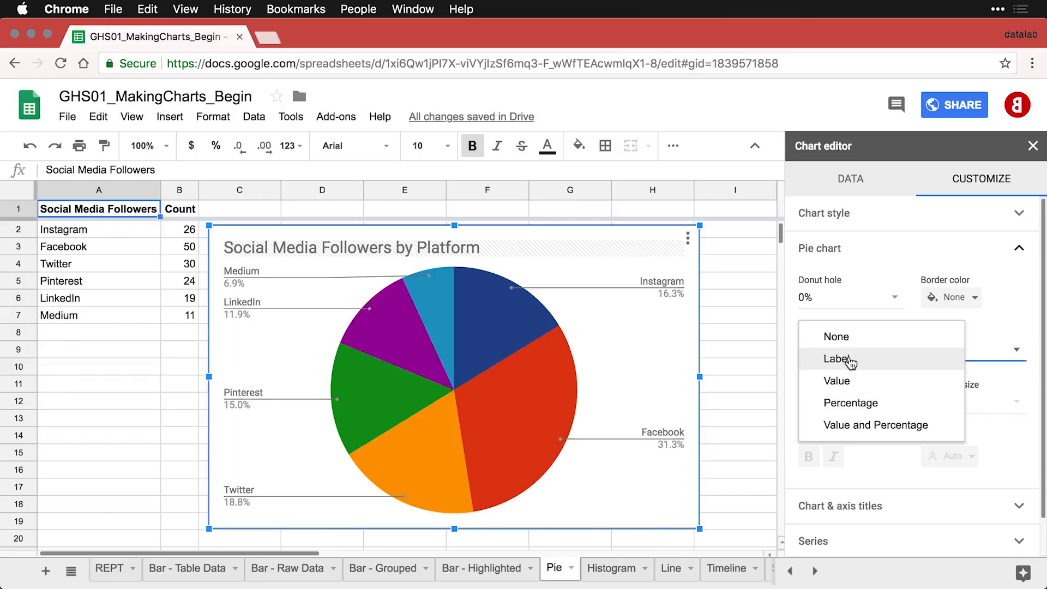
pyautogui.click(848, 358)
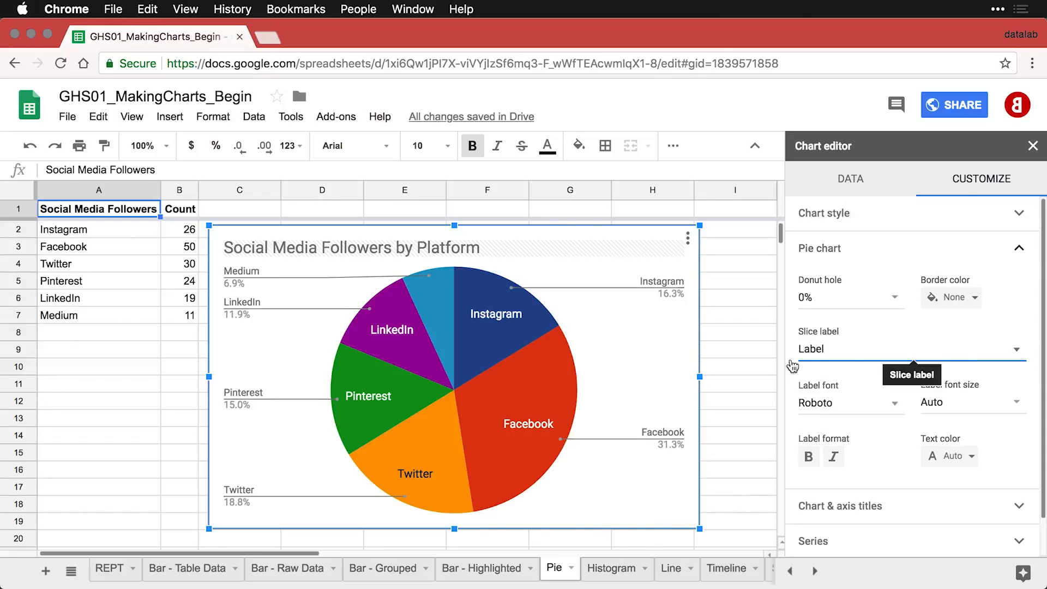
pyautogui.click(725, 336)
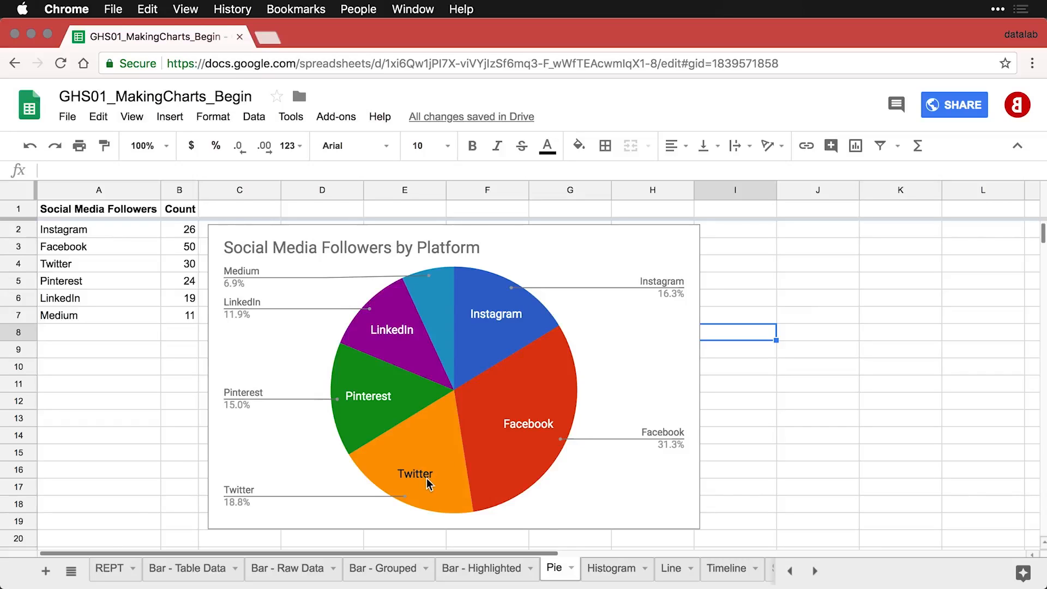
# Step: Set the font size of the pie chart's slice labels to 12
pyautogui.doubleClick(522, 424)
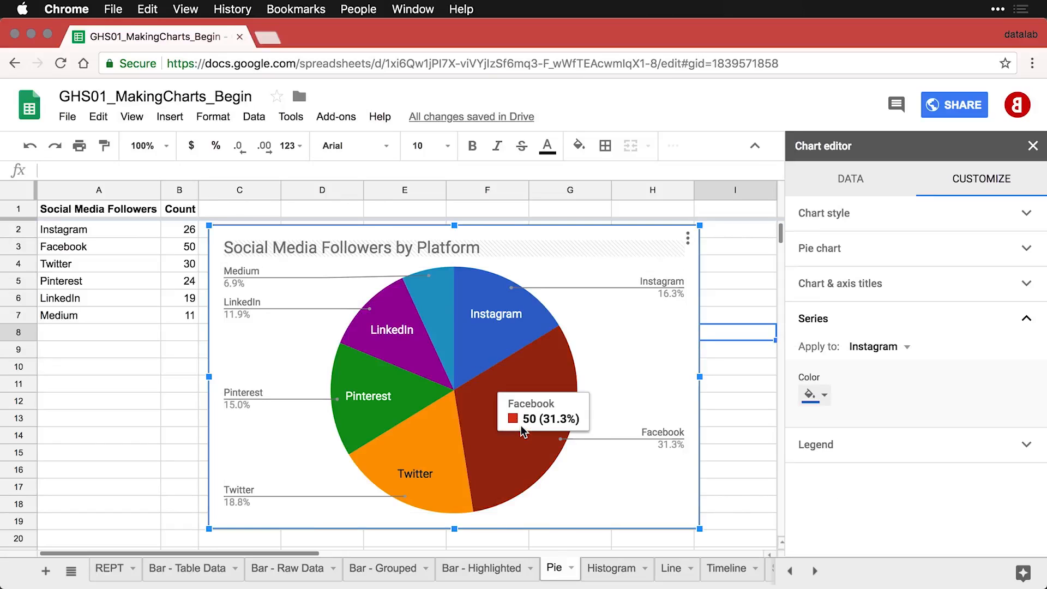
pyautogui.click(891, 260)
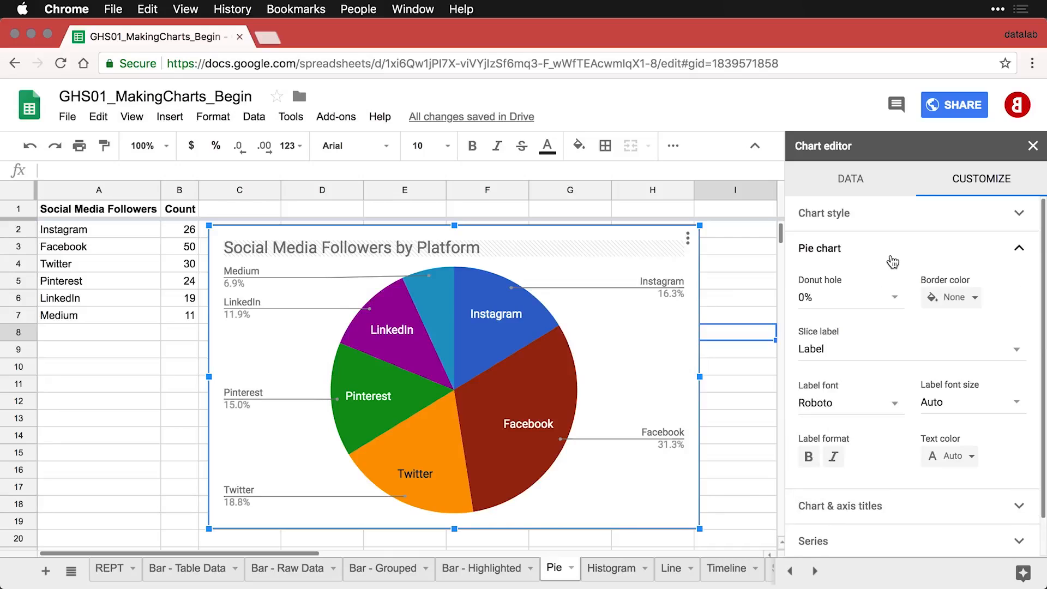
pyautogui.click(1017, 404)
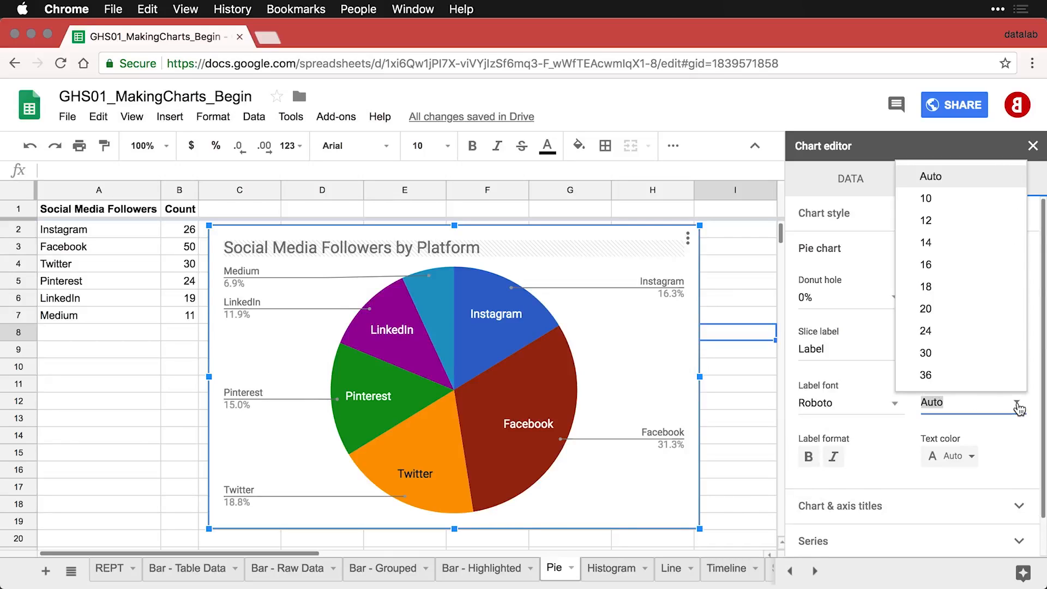
pyautogui.click(954, 246)
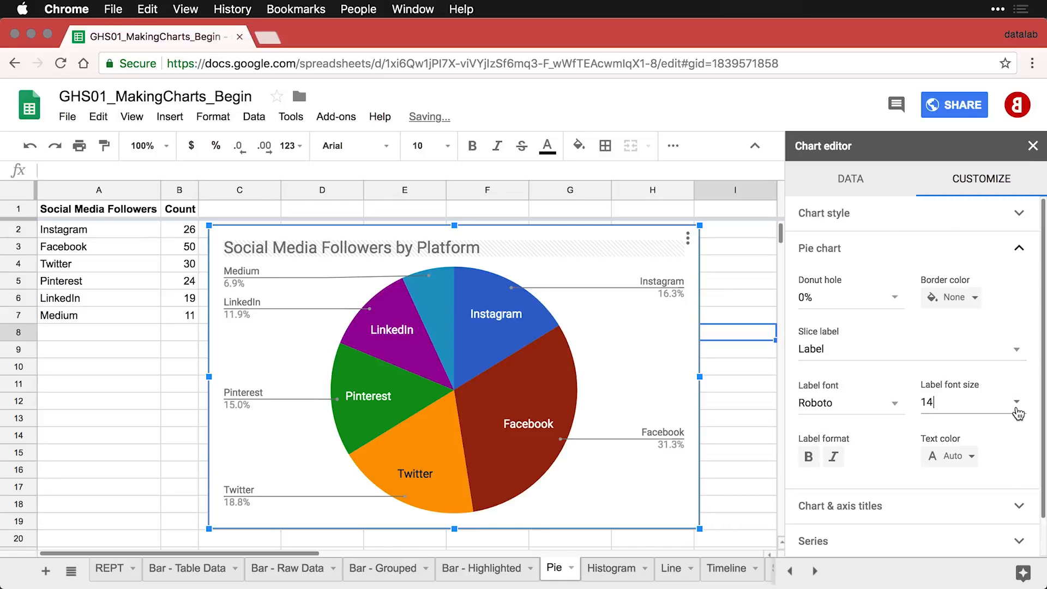
pyautogui.click(1018, 410)
pyautogui.click(950, 232)
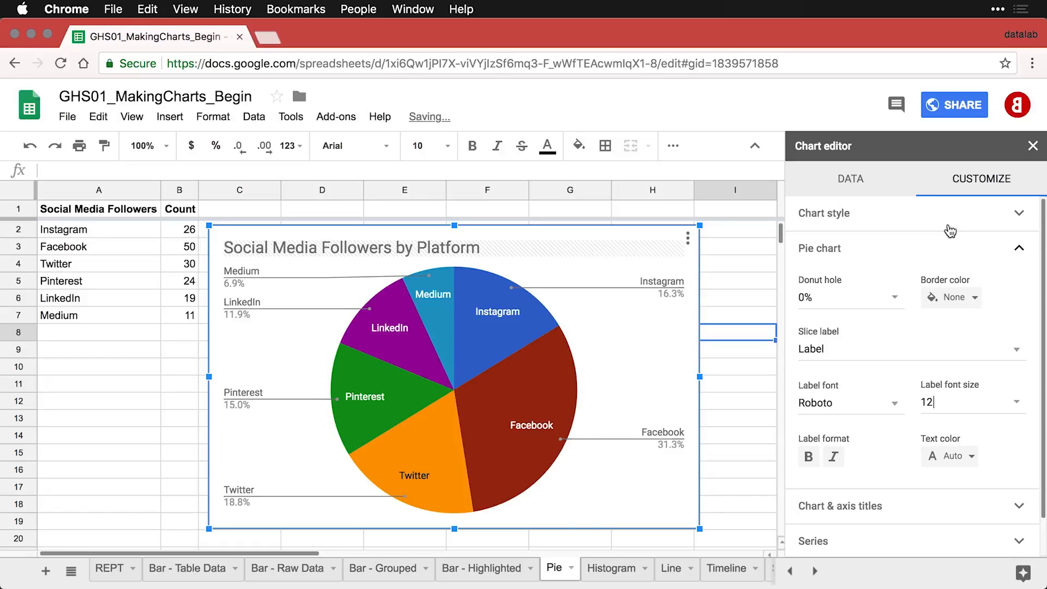
# Step: Set the text color of the pie chart's slice labels to white and leave the chart editor
pyautogui.click(971, 460)
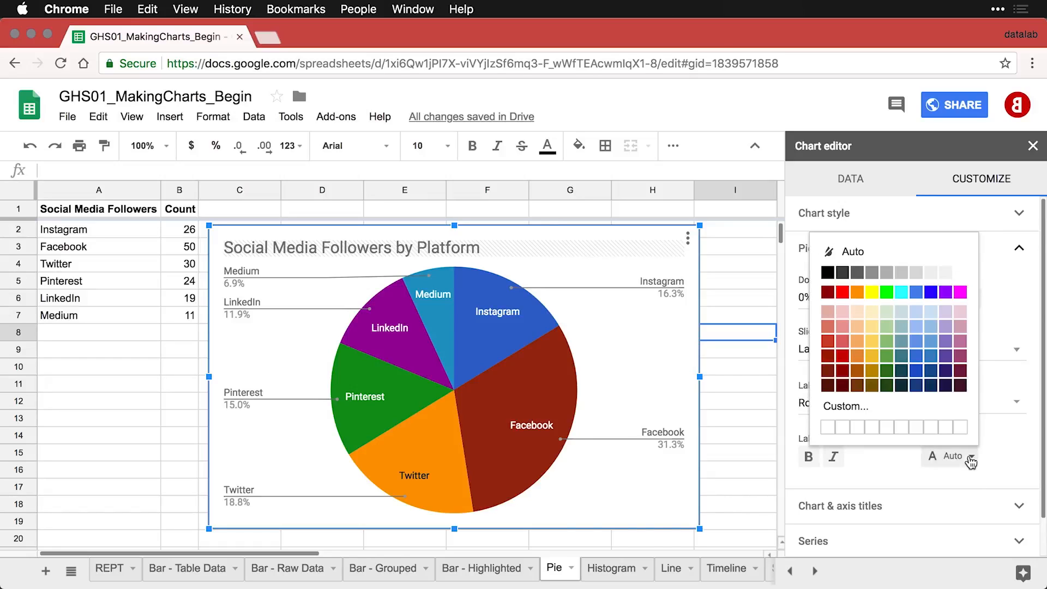
pyautogui.click(963, 277)
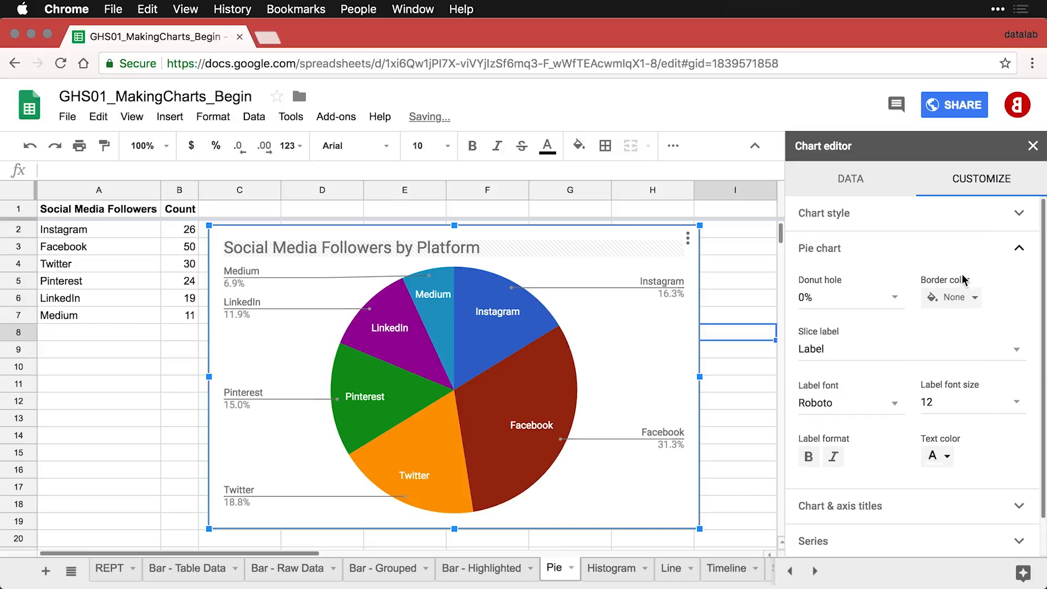
pyautogui.click(715, 385)
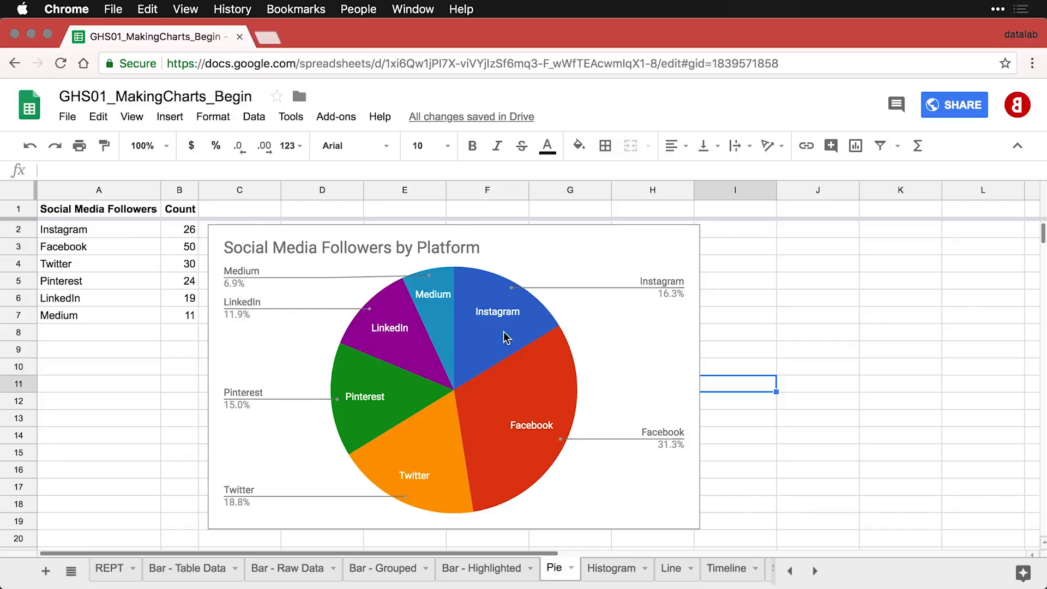
# Step: Duplicate the finished pie chart and place the copy directly below the original, starting around row 20
pyautogui.click(538, 238)
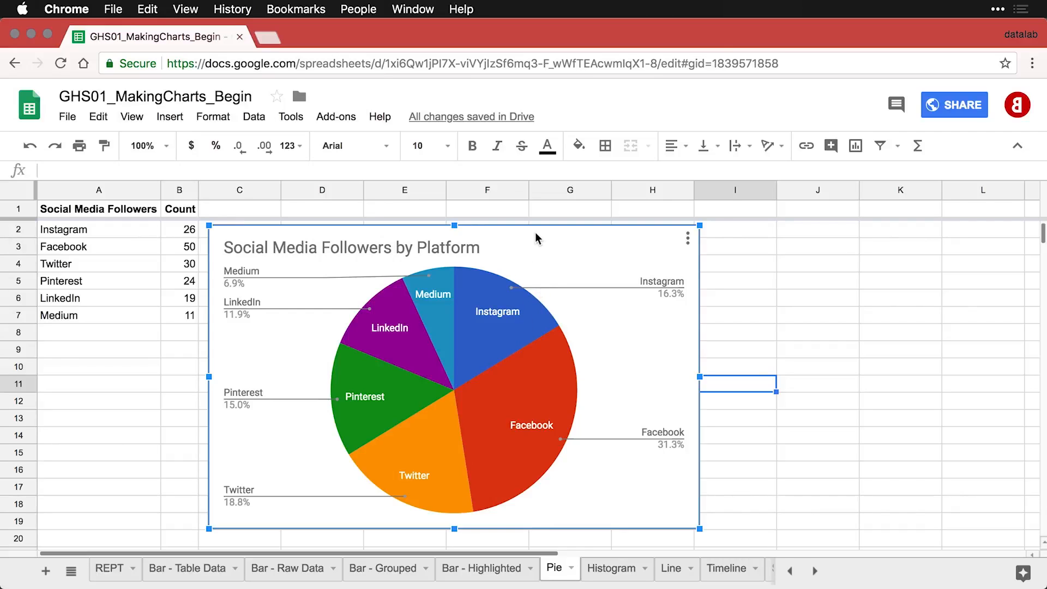
pyautogui.click(688, 240)
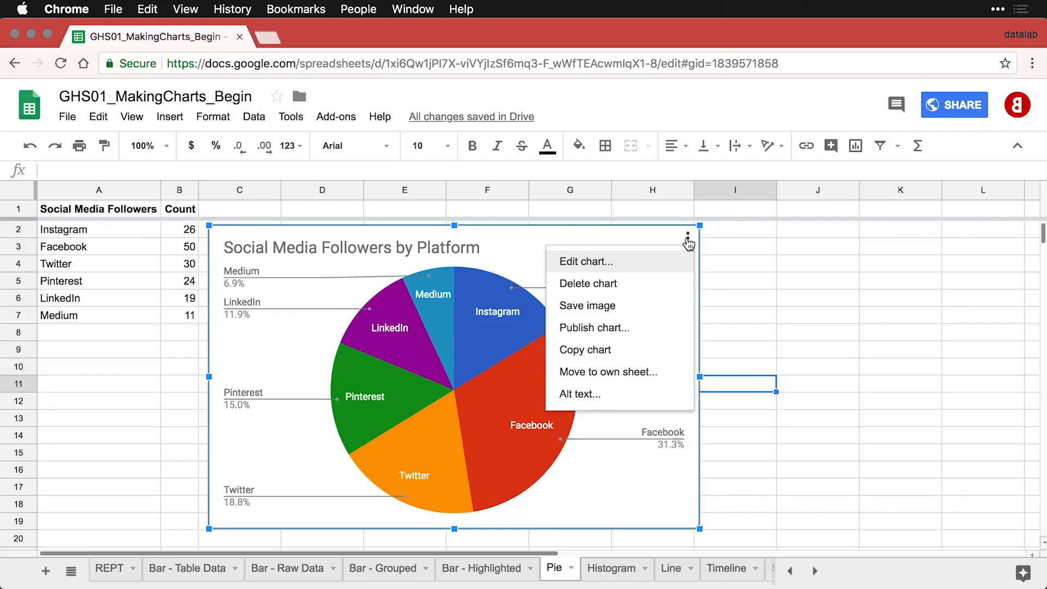
pyautogui.click(612, 351)
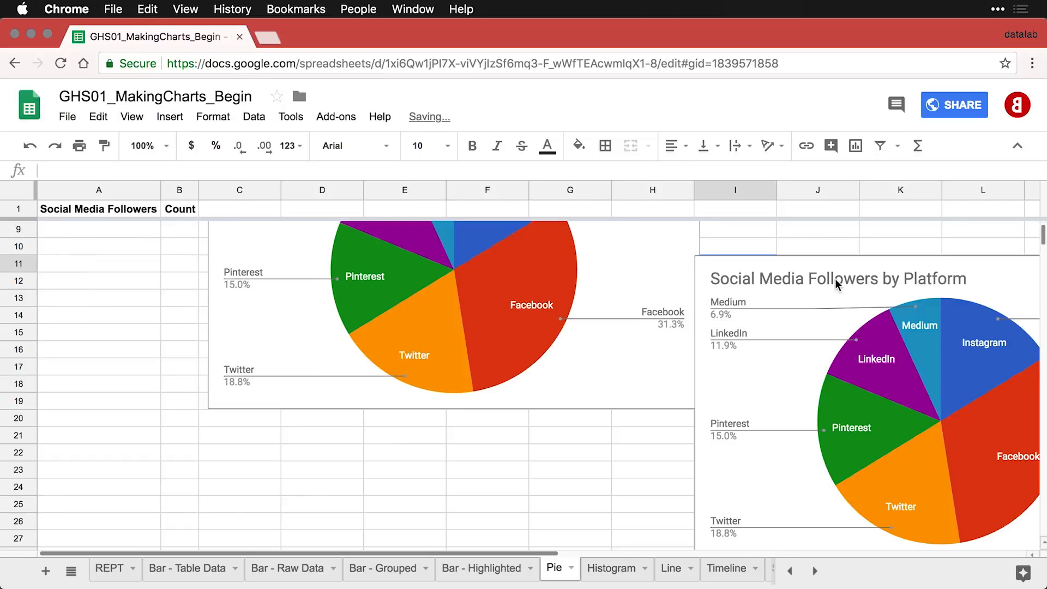
pyautogui.click(812, 261)
pyautogui.moveTo(813, 261); pyautogui.dragTo(327, 425)
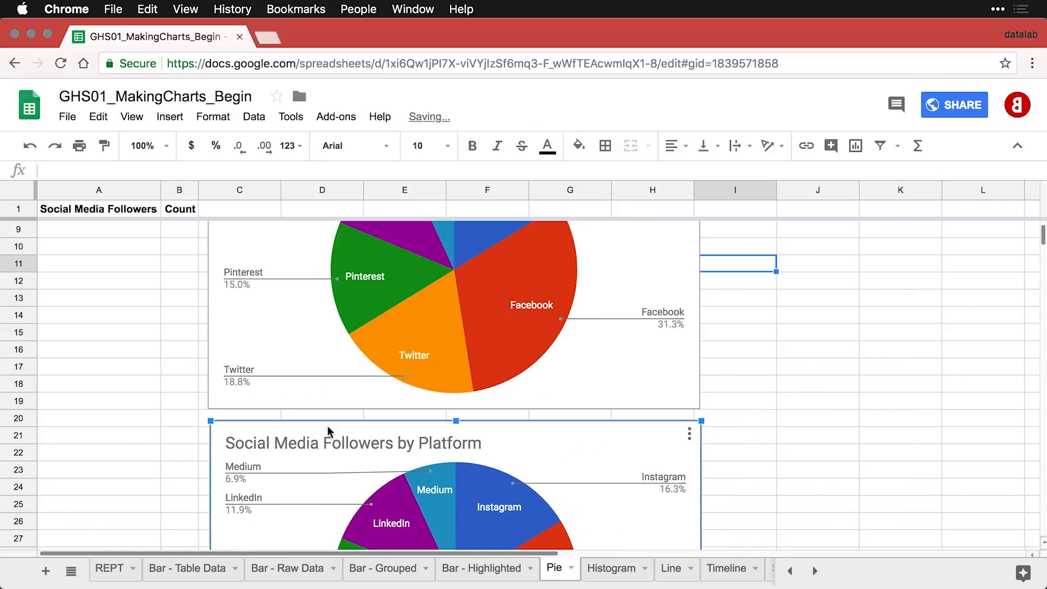
pyautogui.scroll(-9, 327, 426)
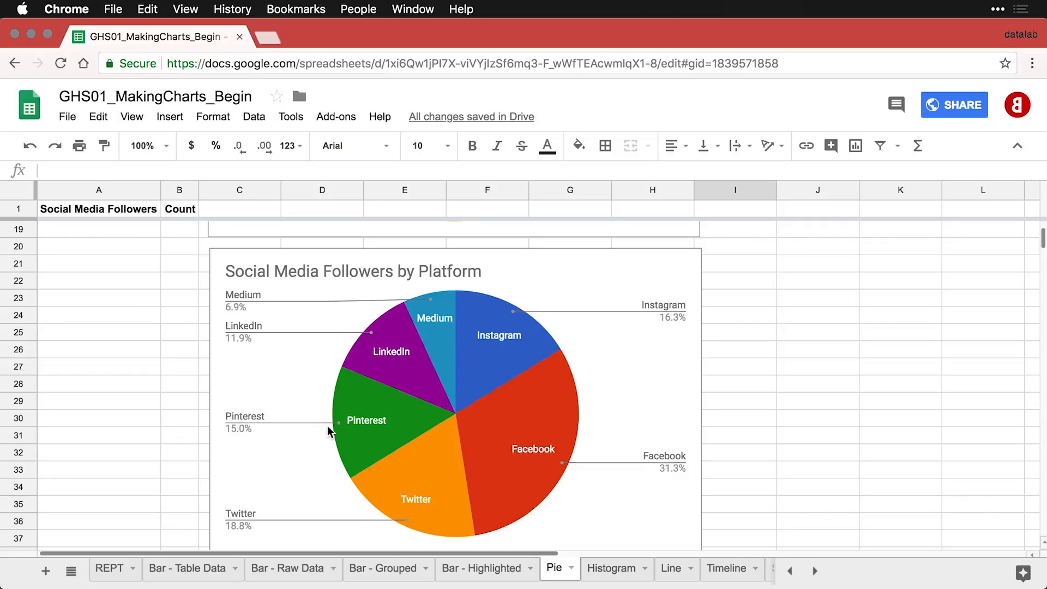
# Step: Look through the available chart types for the copied chart, down to the doughnut option among the pie charts
pyautogui.doubleClick(456, 408)
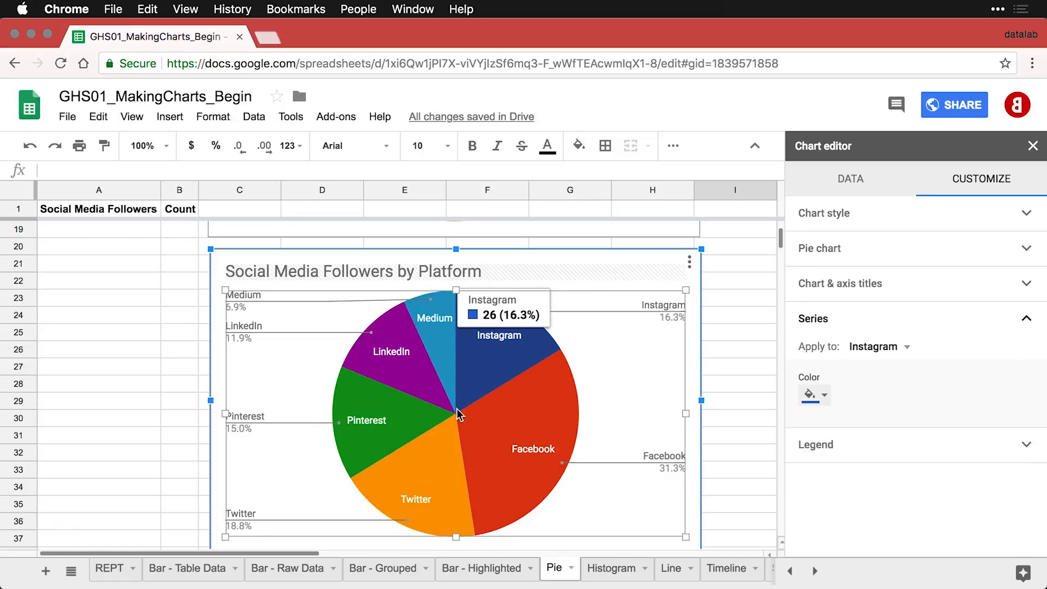
pyautogui.click(851, 184)
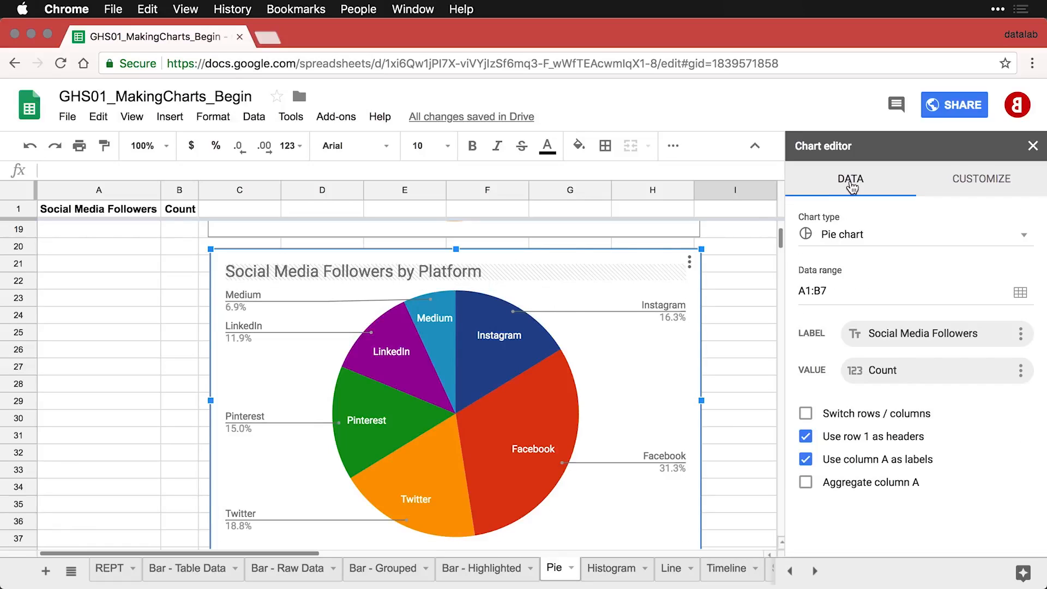
pyautogui.click(854, 237)
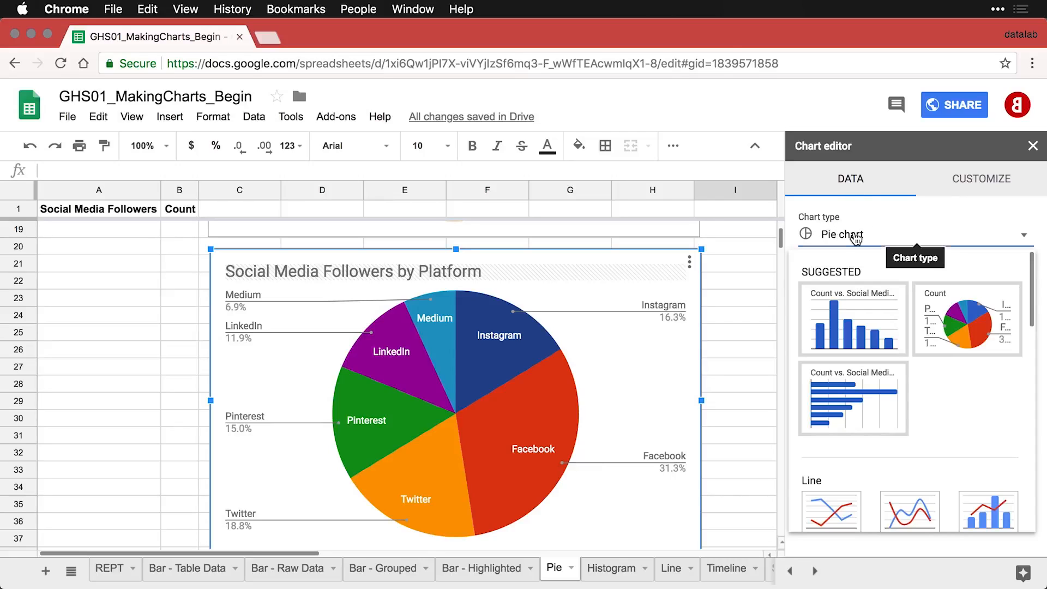
pyautogui.scroll(-2, 884, 342)
pyautogui.scroll(-5, 885, 342)
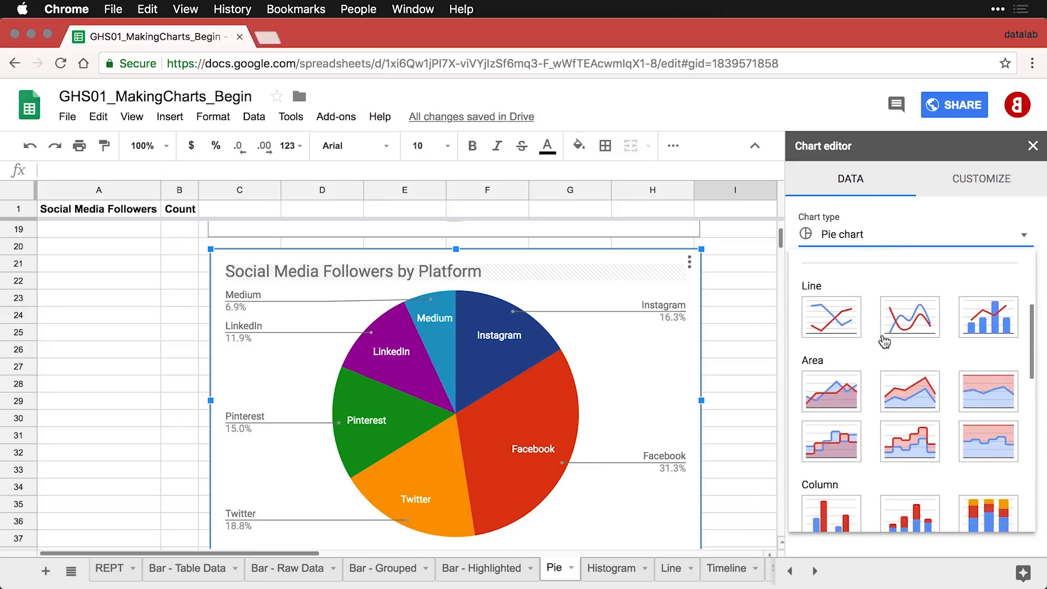
pyautogui.scroll(-2, 883, 335)
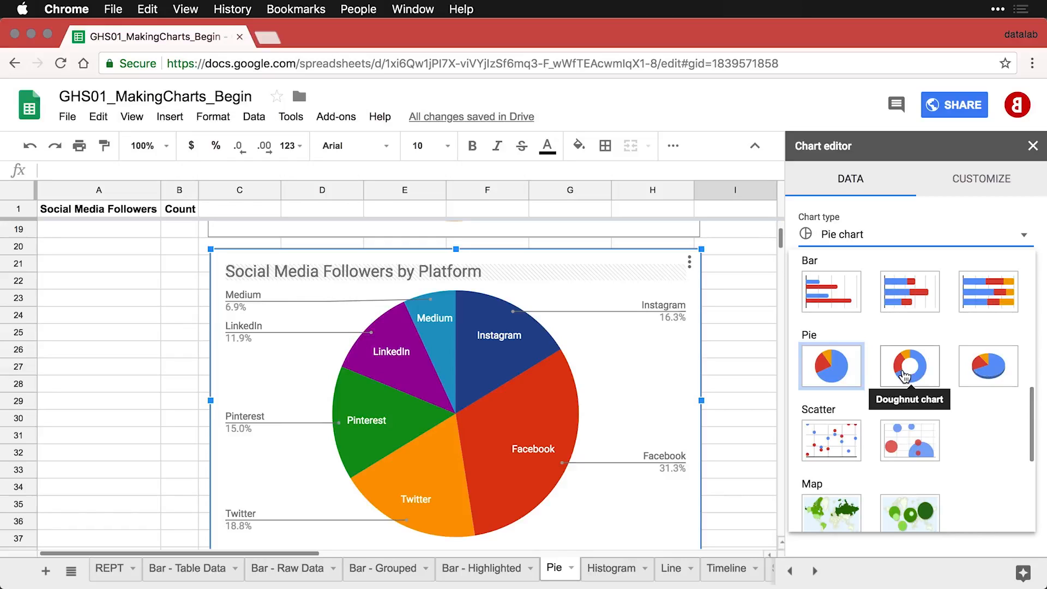
# Step: Turn the copied pie chart into a doughnut by trying a 25% donut hole and settling on 50%
pyautogui.click(983, 181)
pyautogui.click(885, 252)
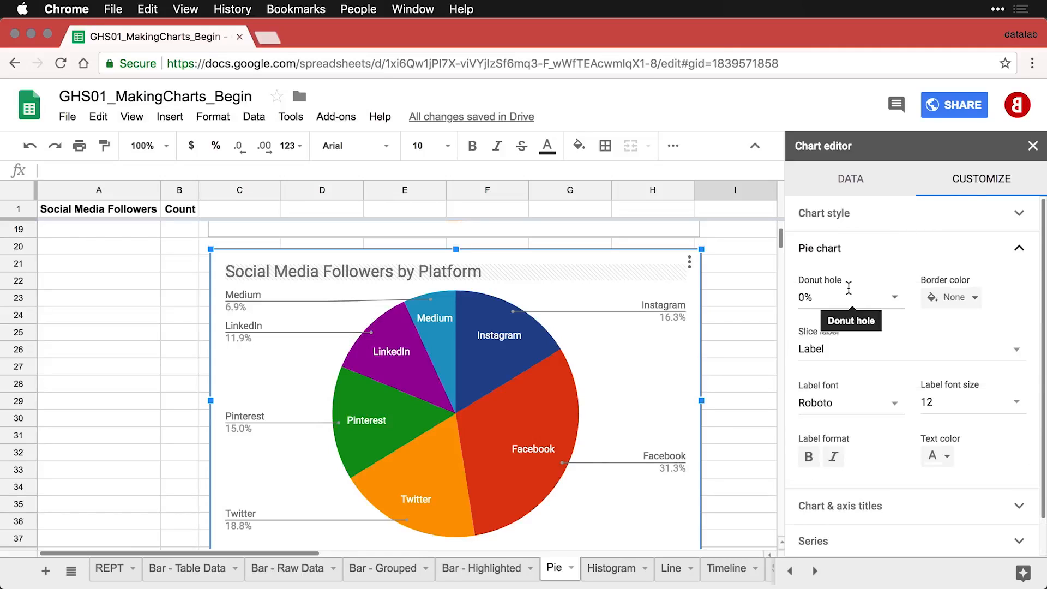
pyautogui.click(895, 301)
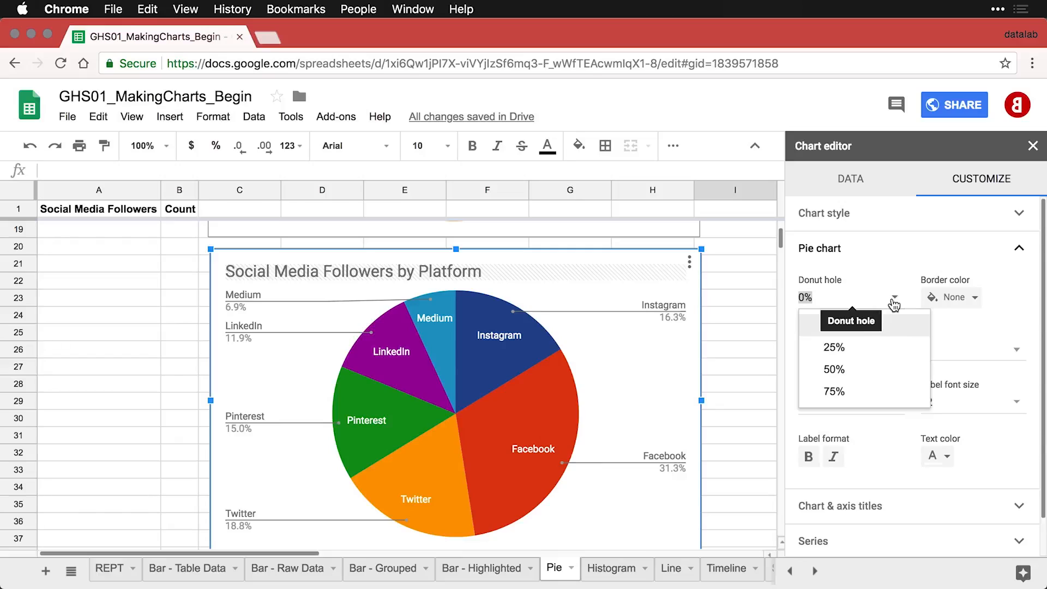
pyautogui.click(876, 350)
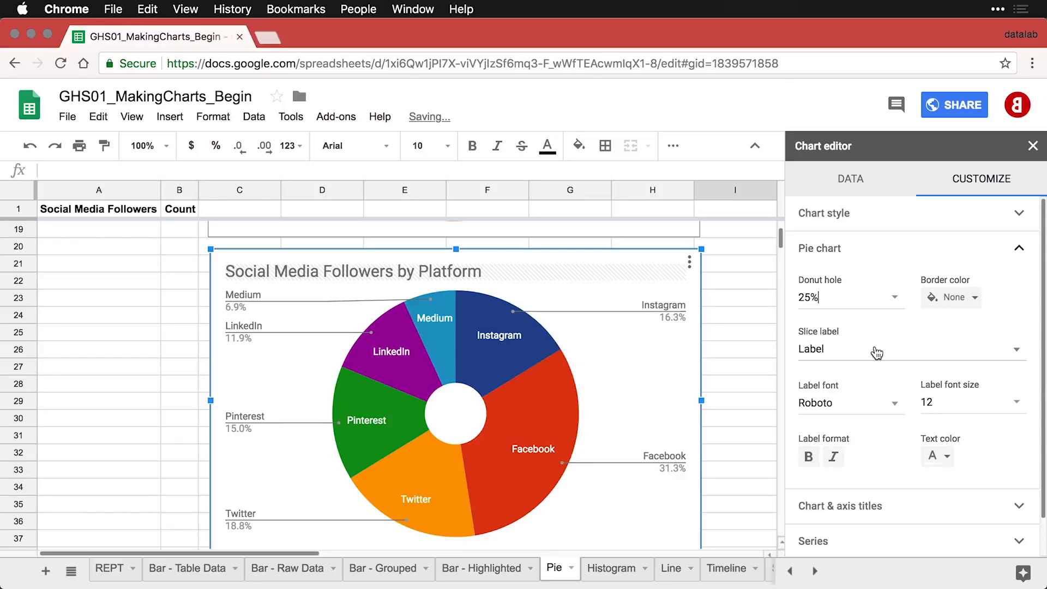
pyautogui.click(895, 296)
pyautogui.click(867, 364)
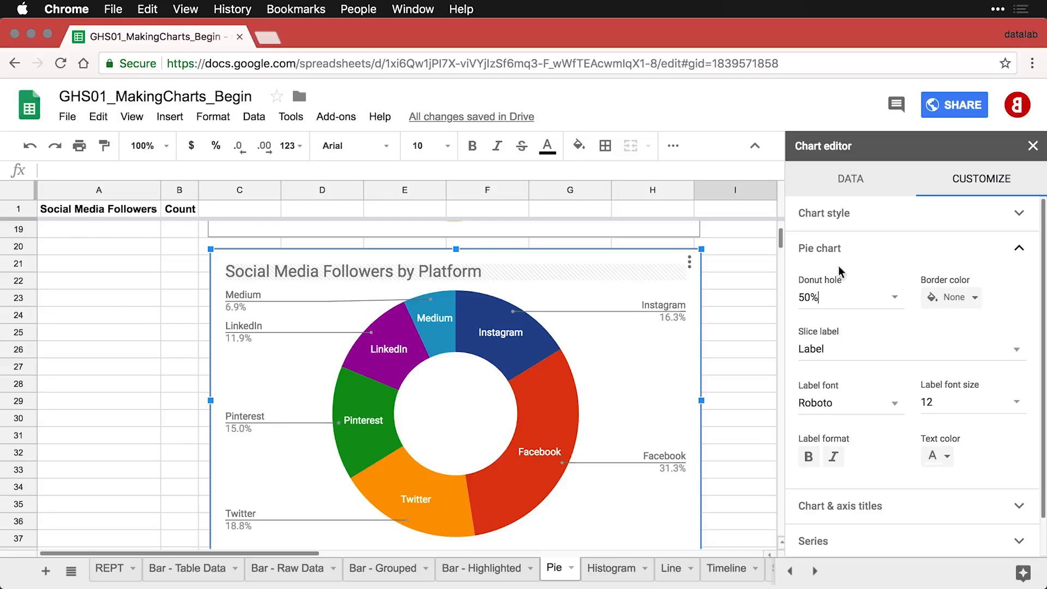
# Step: Maximize the doughnut chart within its frame and set its legend position to None
pyautogui.click(959, 218)
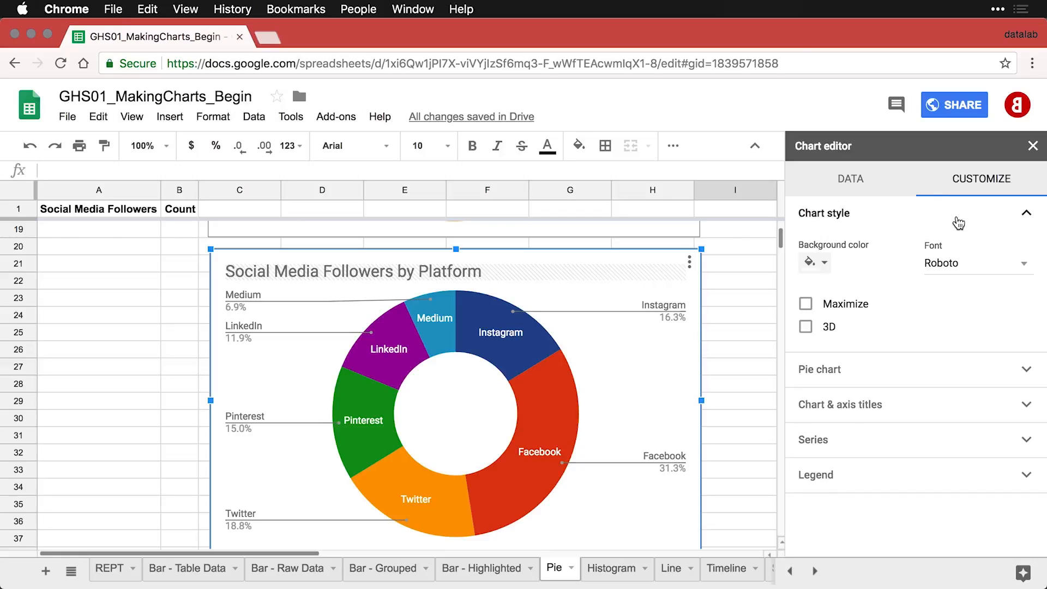
pyautogui.click(806, 305)
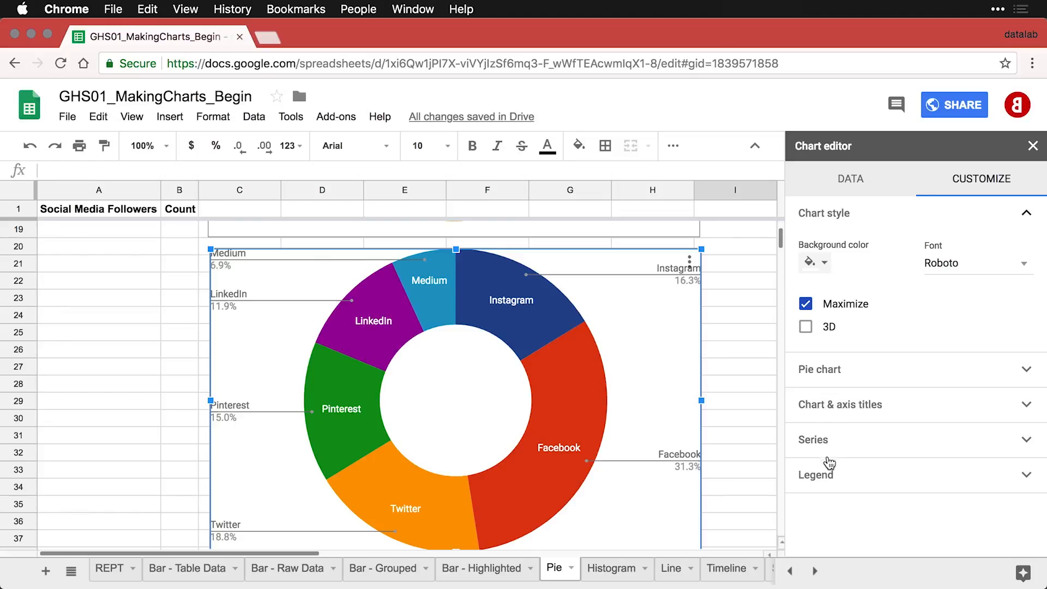
pyautogui.click(826, 480)
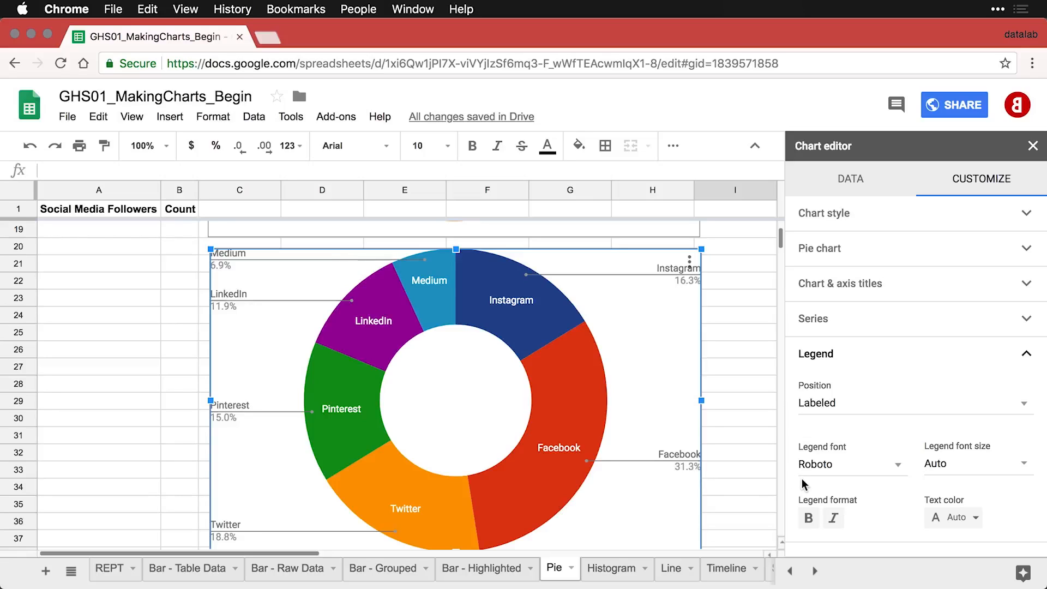
pyautogui.click(846, 401)
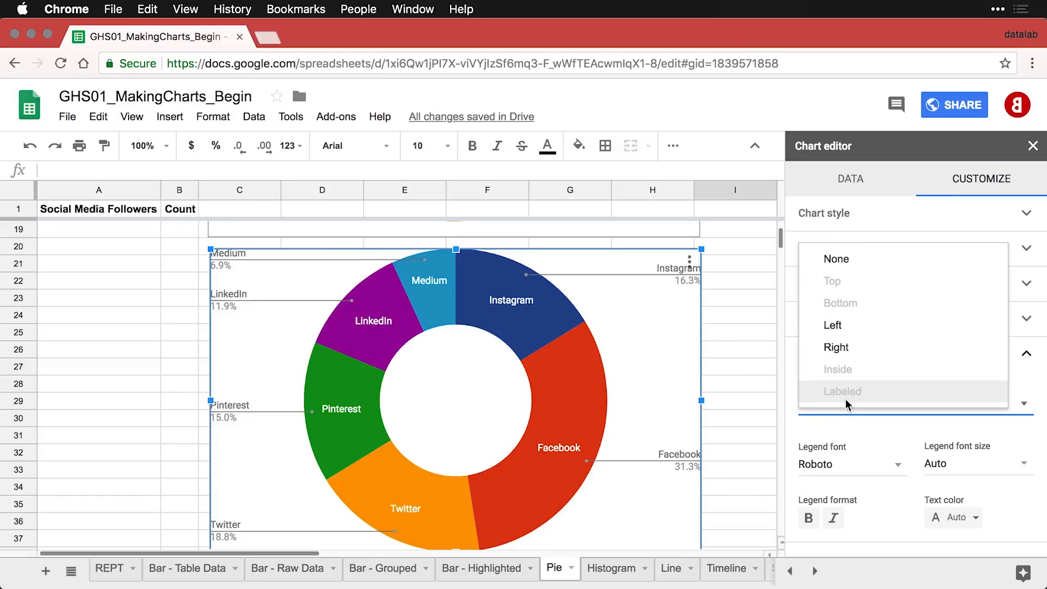
pyautogui.click(854, 262)
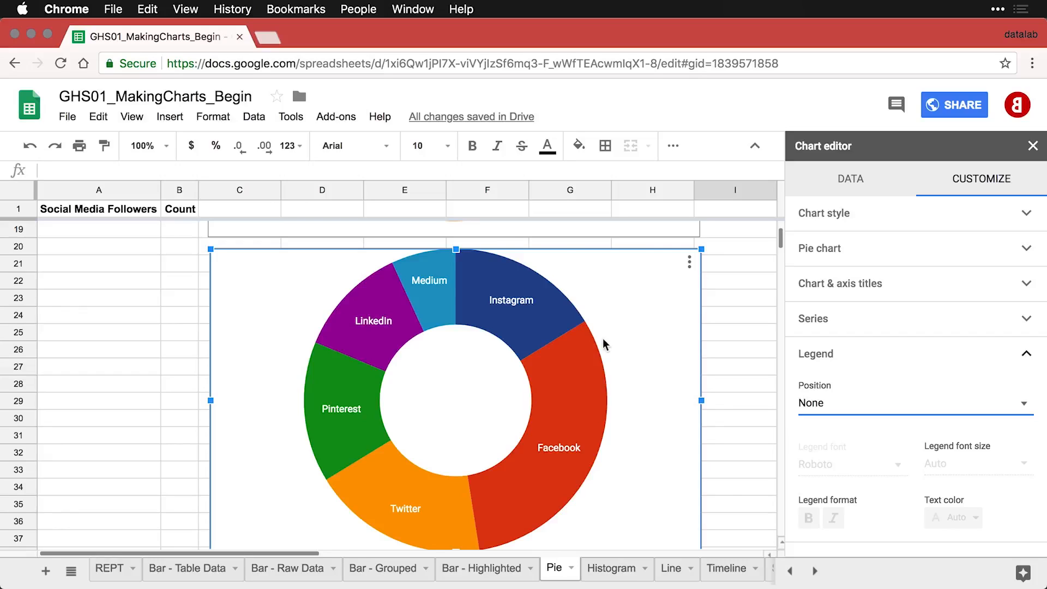
# Step: Recolor the doughnut chart's Instagram slice dark red
pyautogui.click(549, 329)
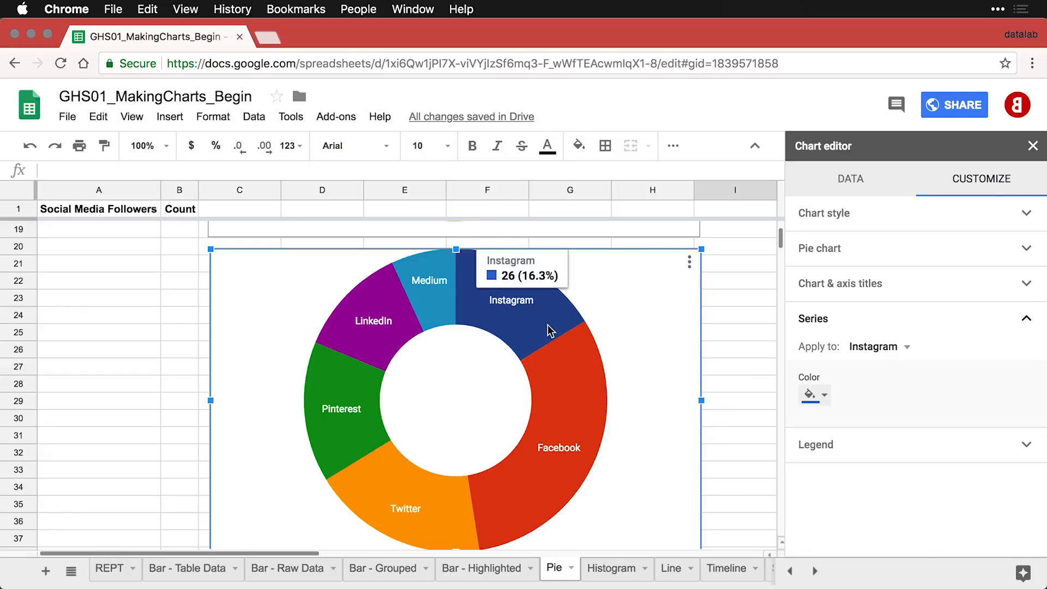
pyautogui.click(825, 397)
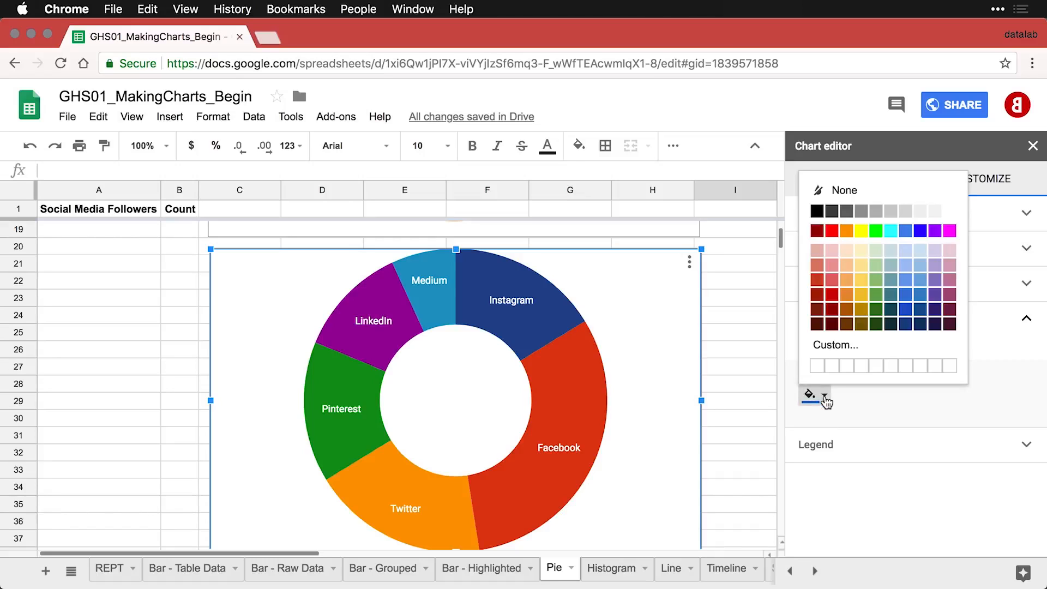
pyautogui.click(832, 295)
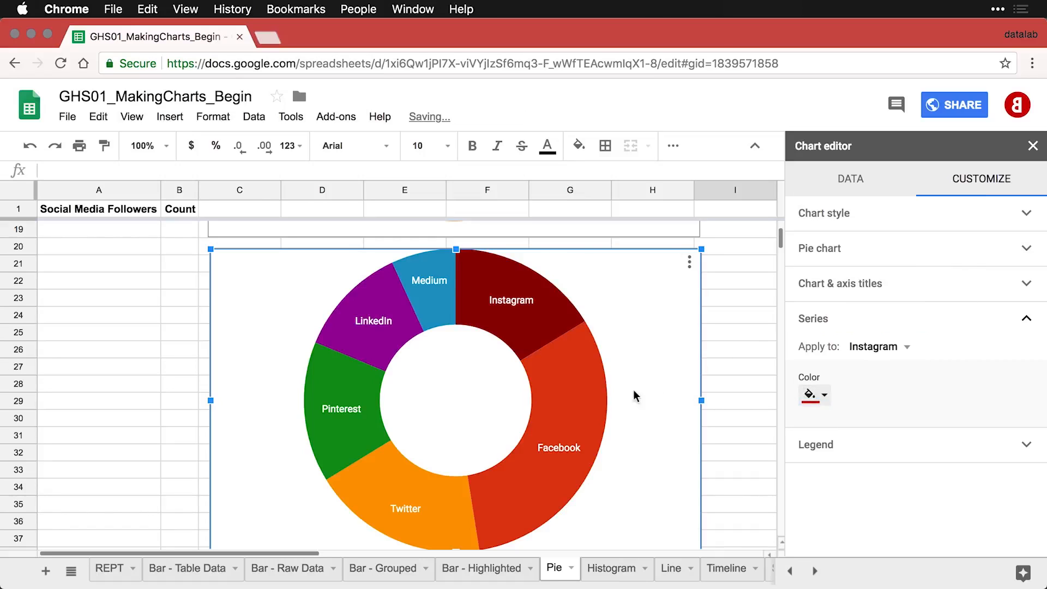
# Step: Recolor the Facebook and Twitter slices of the doughnut chart in the same medium gray
pyautogui.click(572, 410)
pyautogui.click(824, 398)
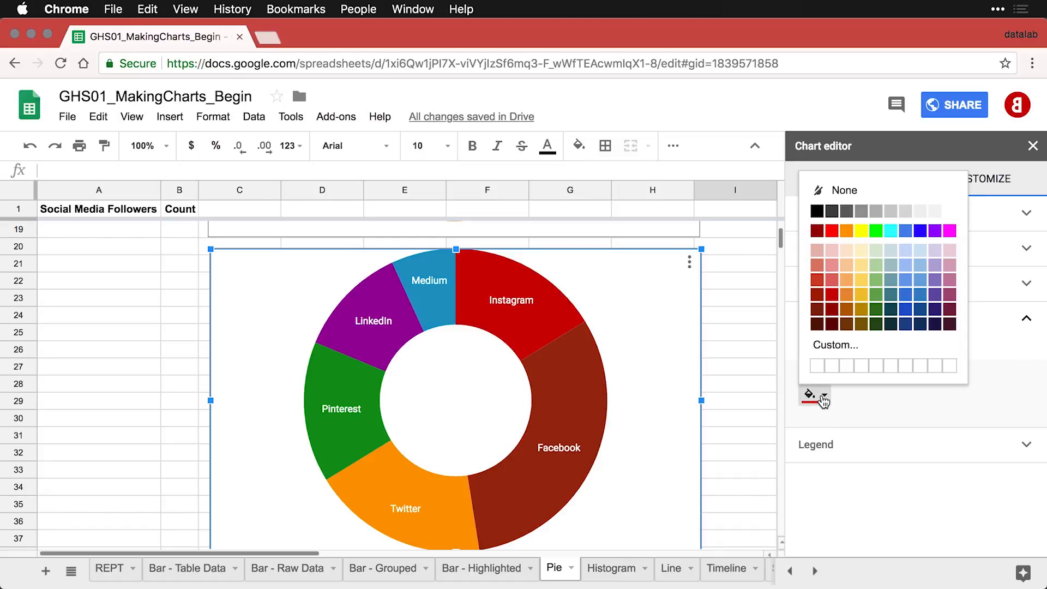
pyautogui.click(876, 211)
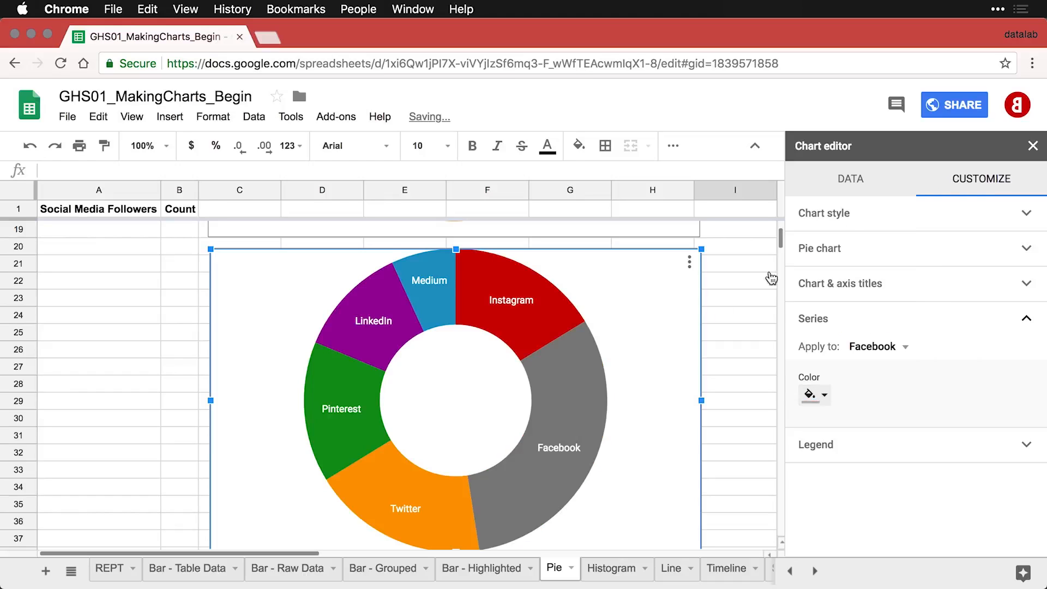
pyautogui.click(382, 483)
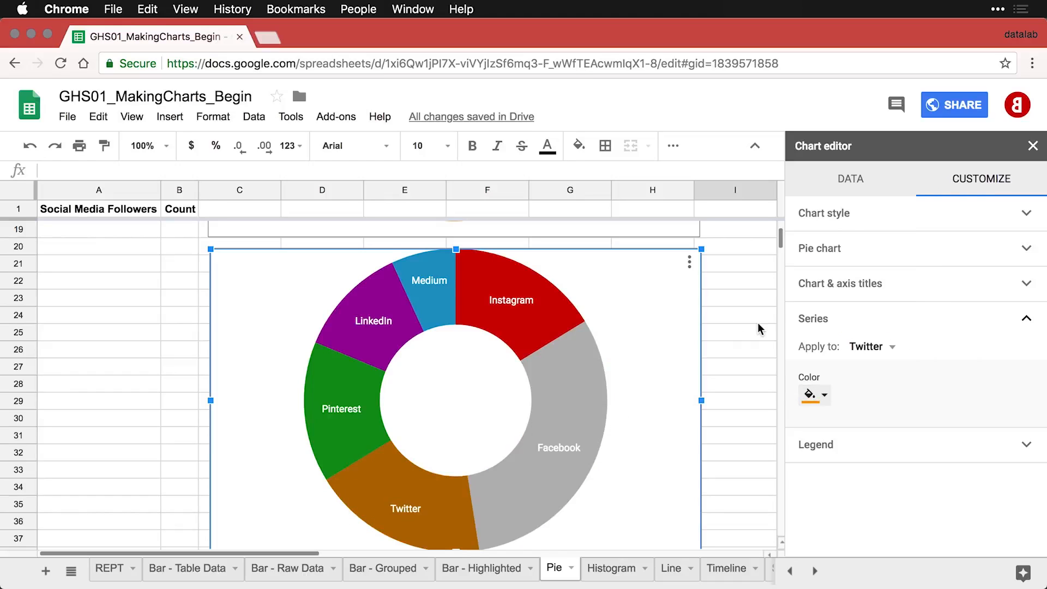
pyautogui.click(823, 396)
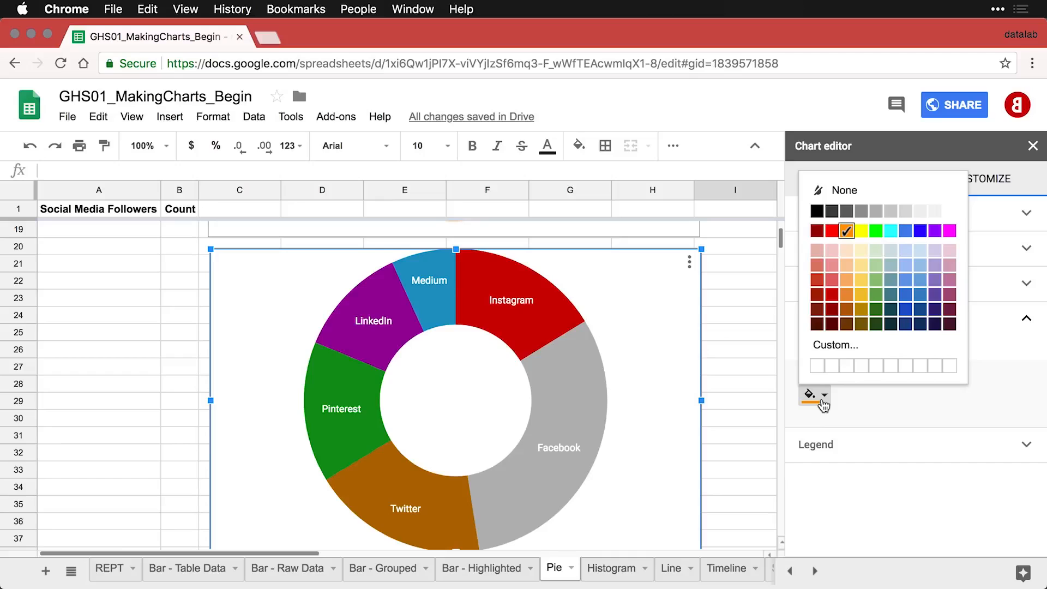
pyautogui.click(861, 211)
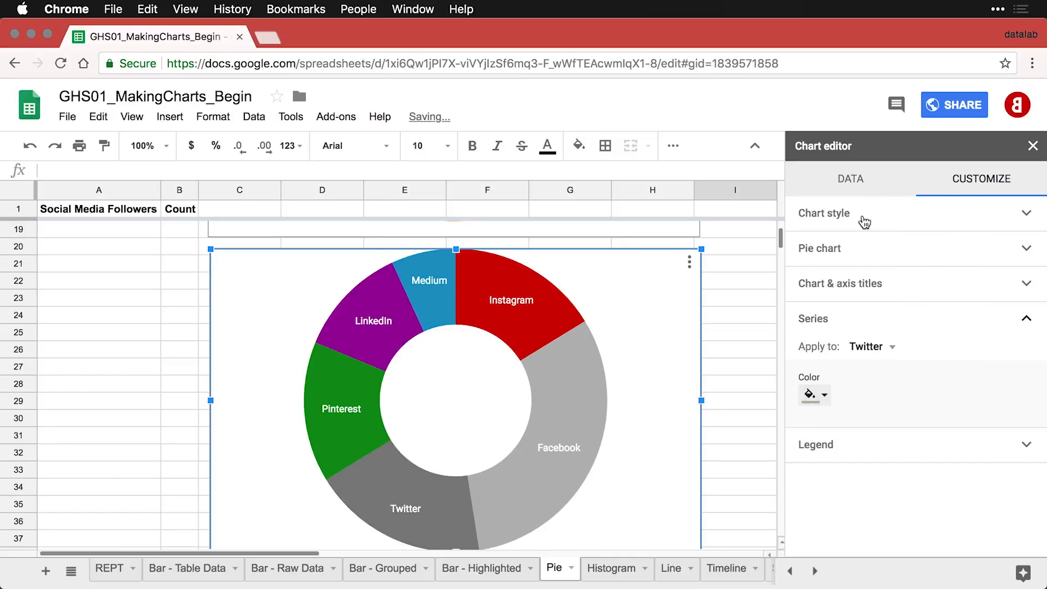
# Step: Recolor the Pinterest and LinkedIn slices in the same gray as the Facebook slice
pyautogui.click(357, 441)
pyautogui.click(824, 399)
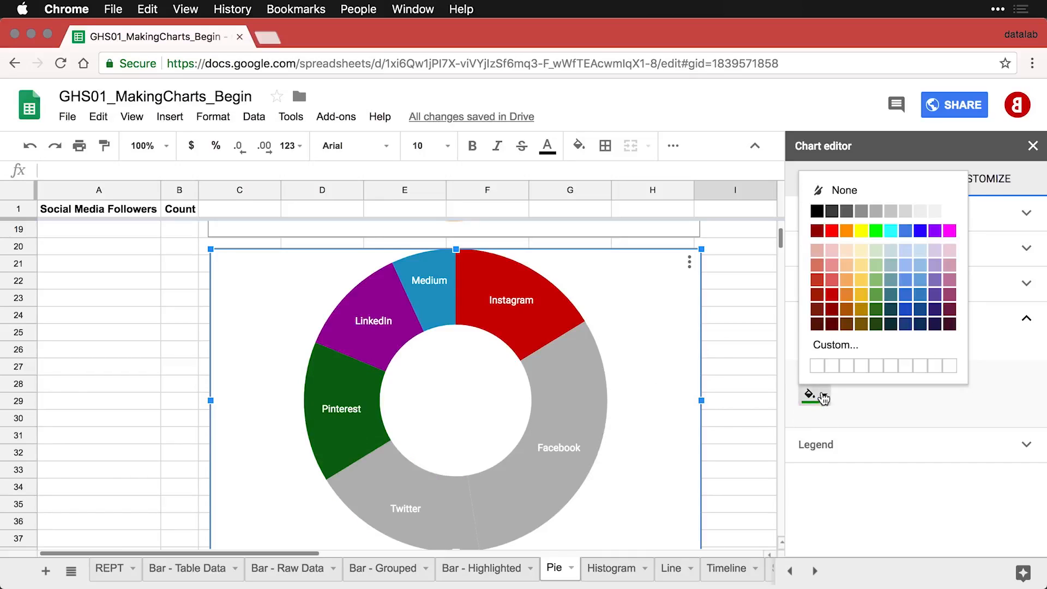
pyautogui.click(875, 213)
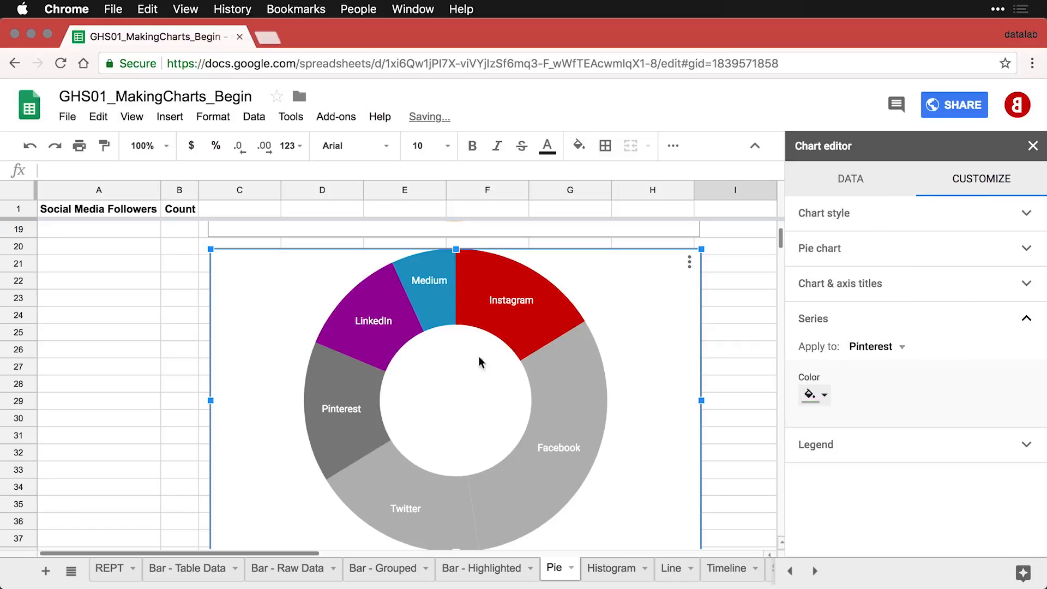
pyautogui.click(385, 352)
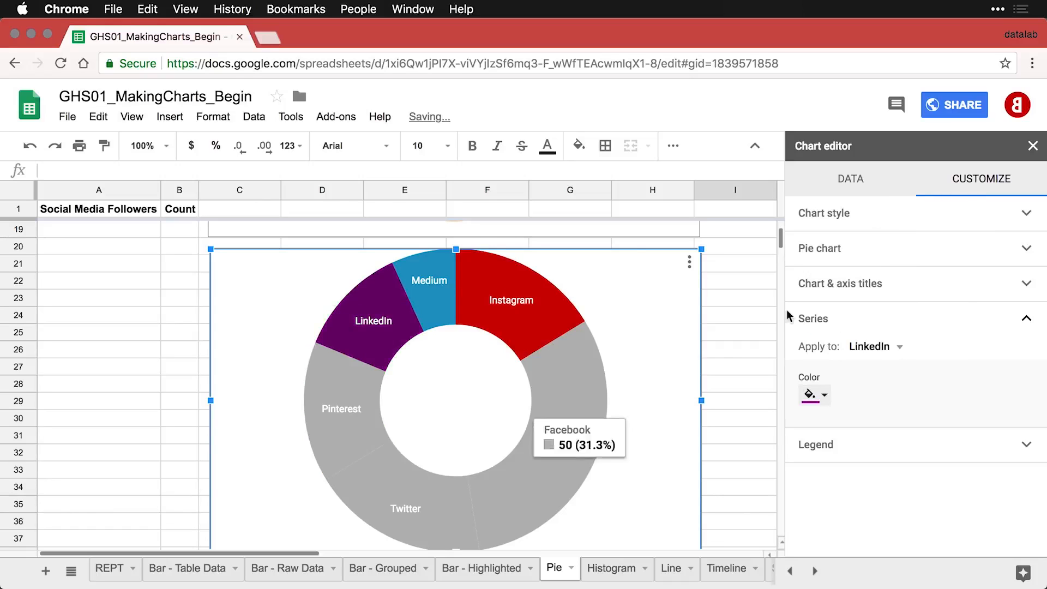
pyautogui.click(818, 399)
pyautogui.click(874, 217)
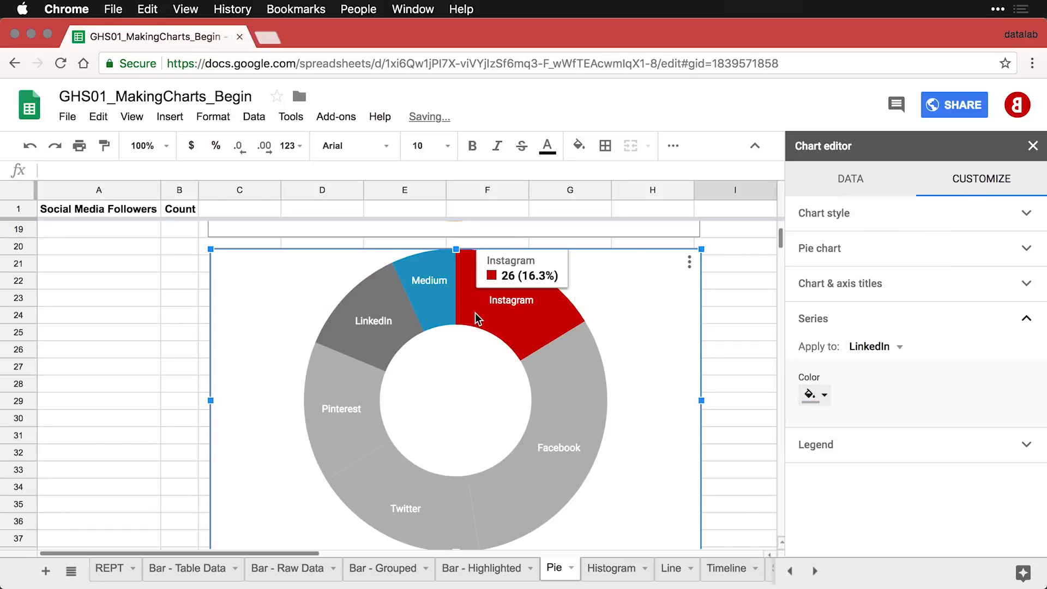
# Step: Recolor the Medium slice in the same gray as the other muted slices and leave the chart editor
pyautogui.click(437, 319)
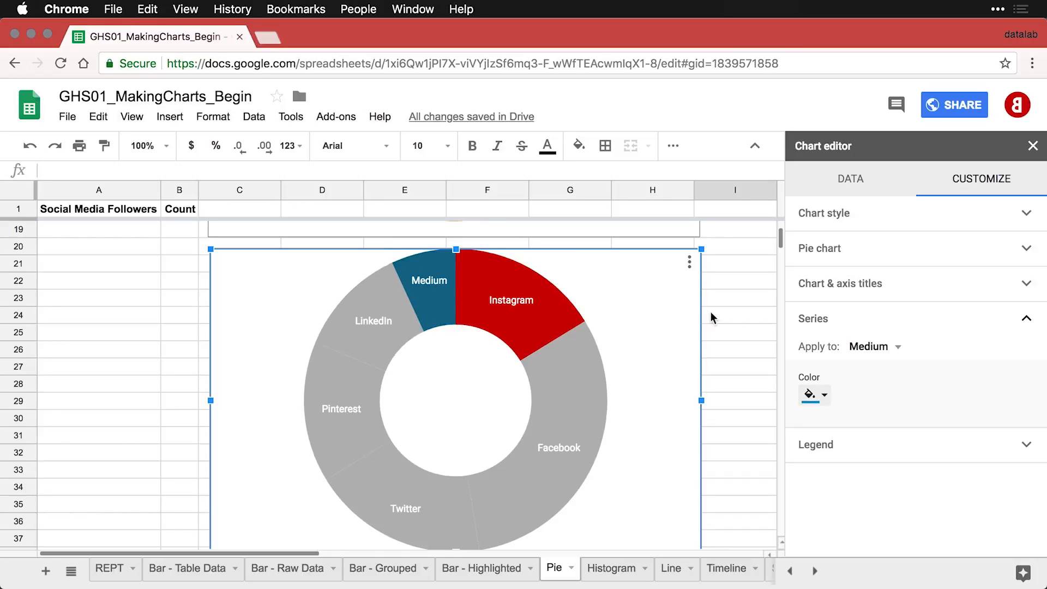
pyautogui.click(824, 397)
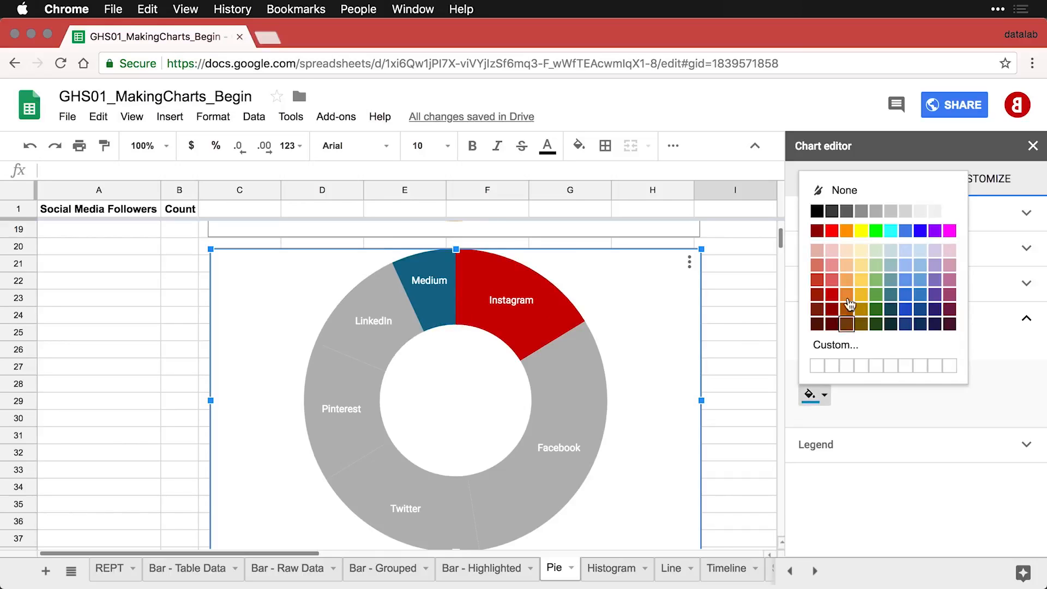
pyautogui.click(875, 212)
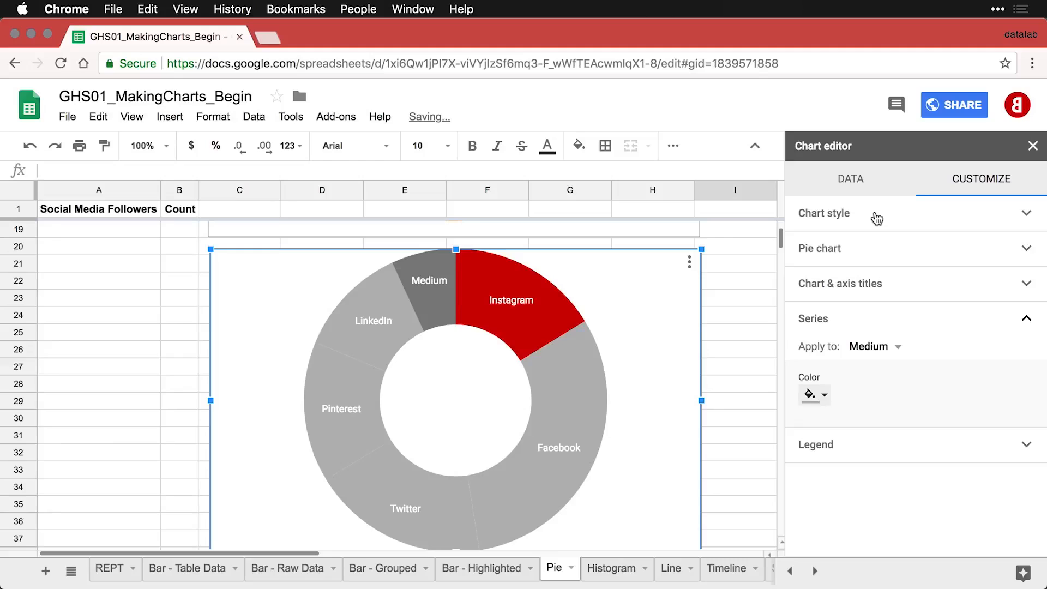
pyautogui.click(742, 413)
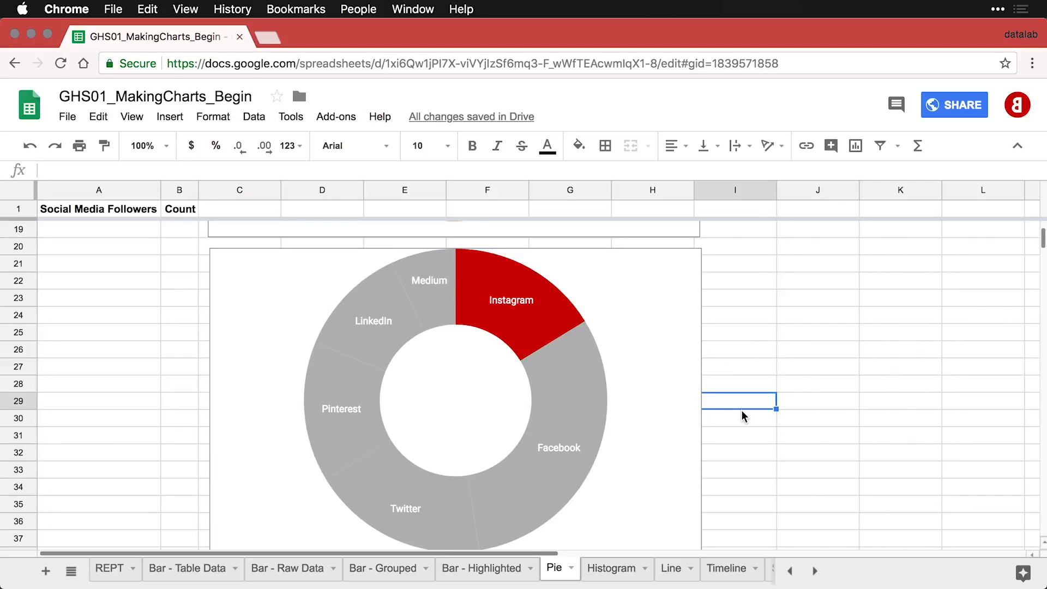
# Step: Reopen the doughnut chart for editing, set its slice border color to a very light gray, and leave the chart editor
pyautogui.click(582, 408)
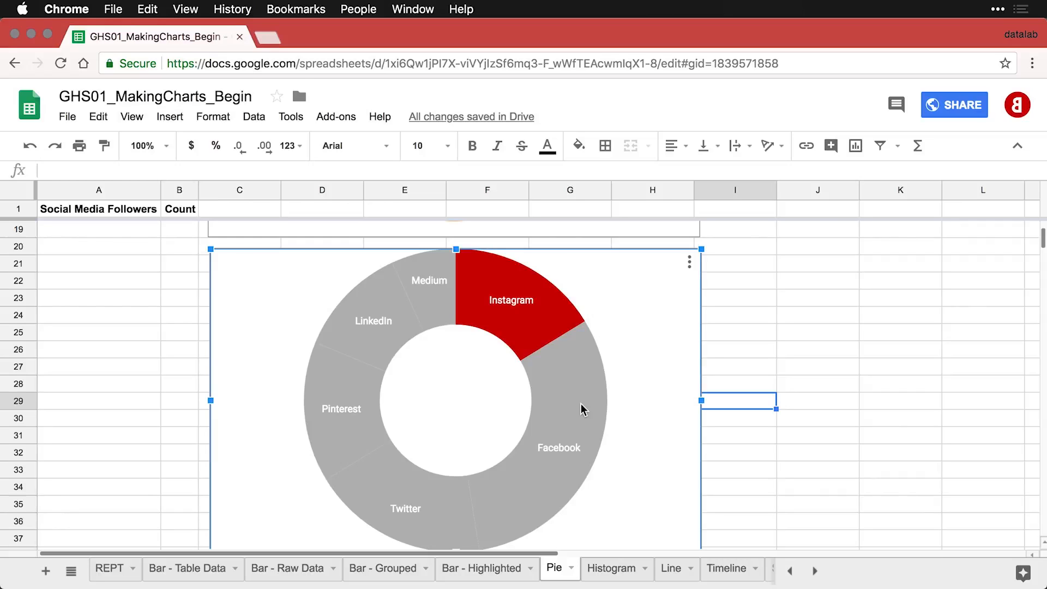
pyautogui.doubleClick(581, 405)
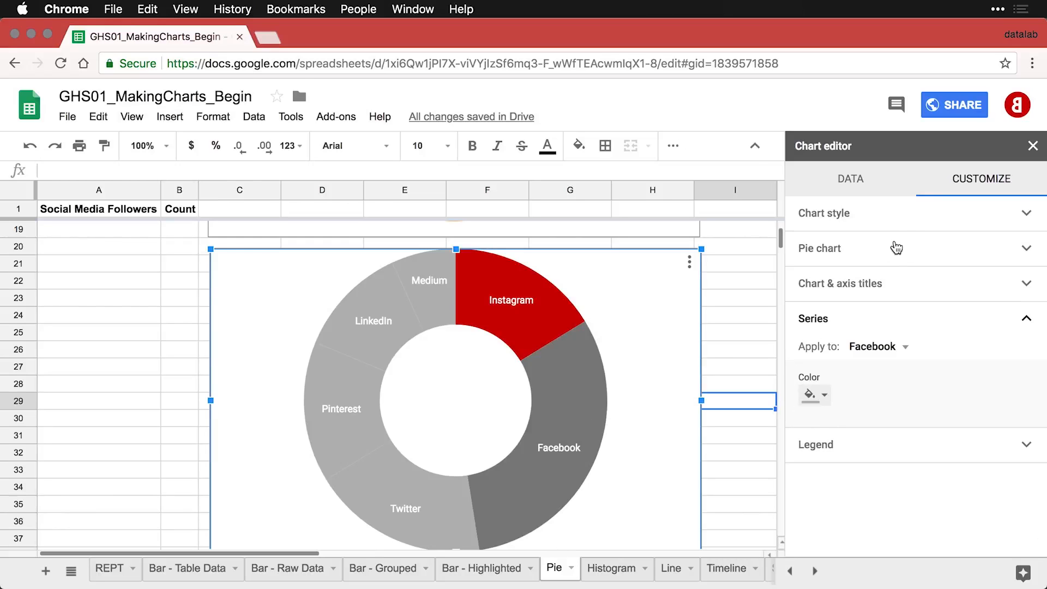
pyautogui.click(908, 260)
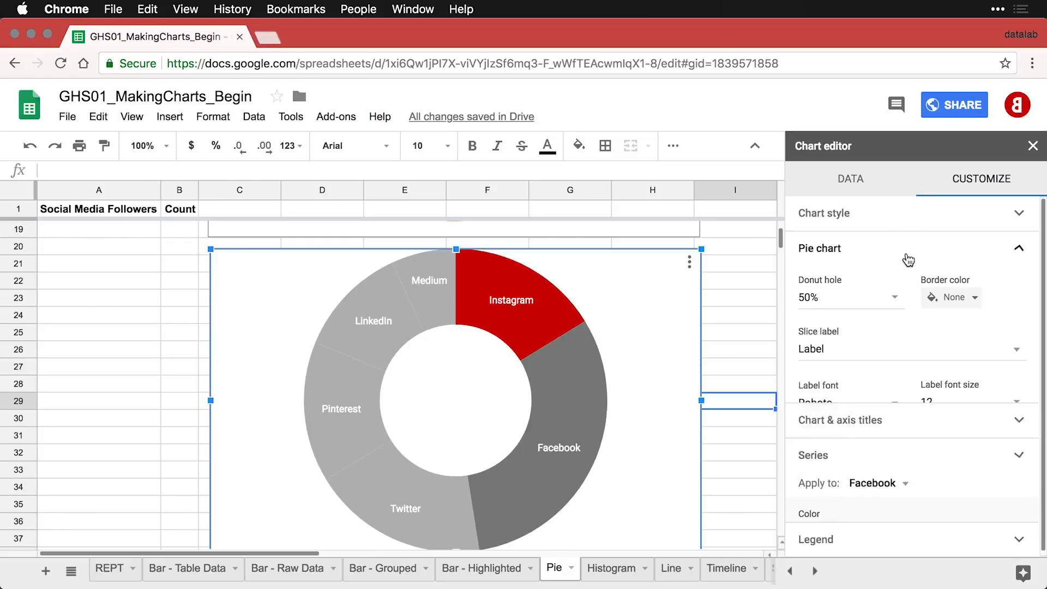
pyautogui.click(976, 300)
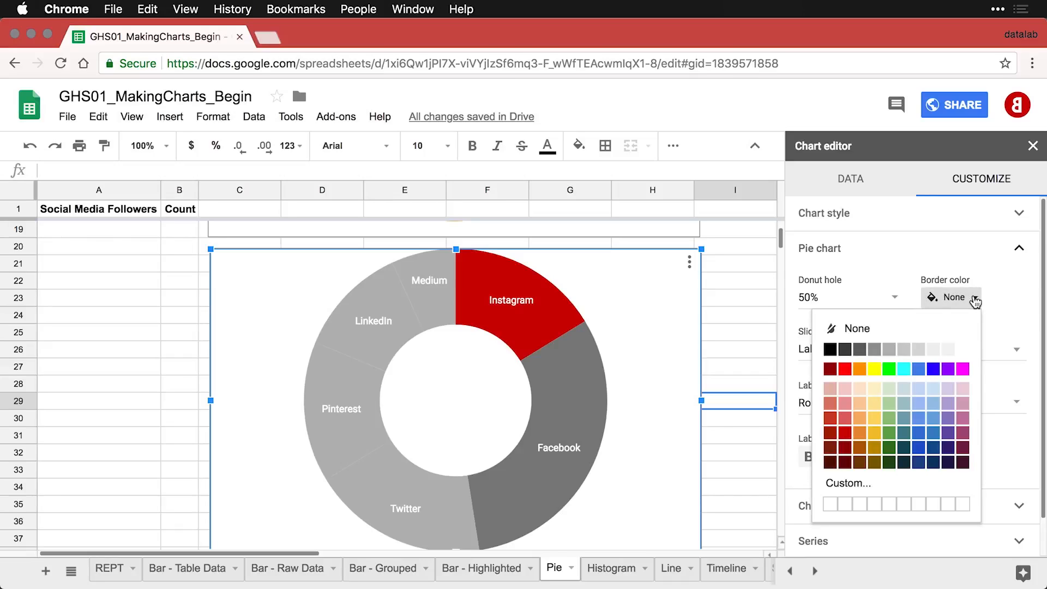
pyautogui.click(934, 353)
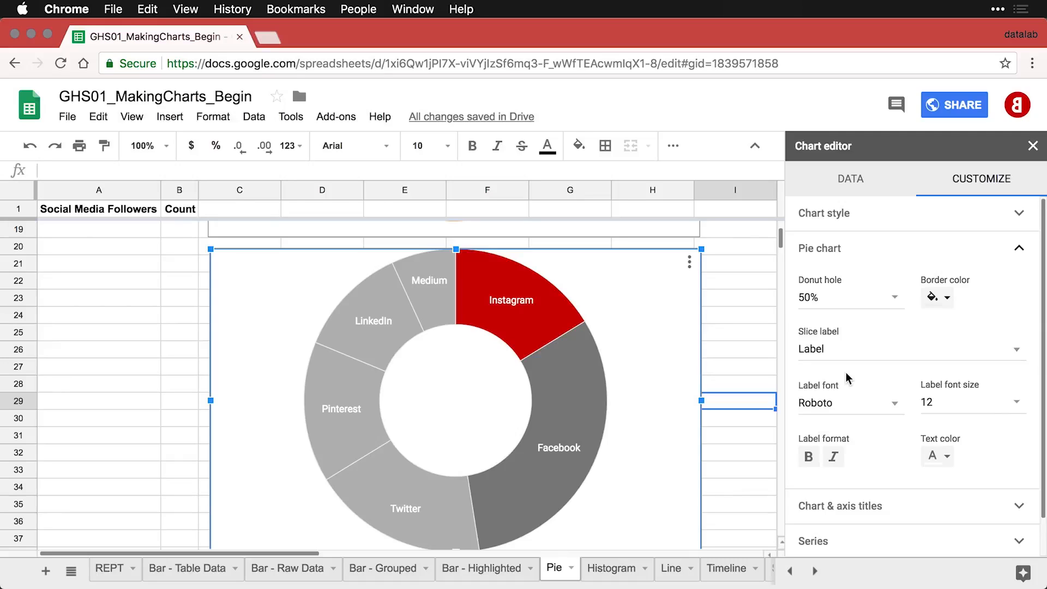
pyautogui.click(726, 328)
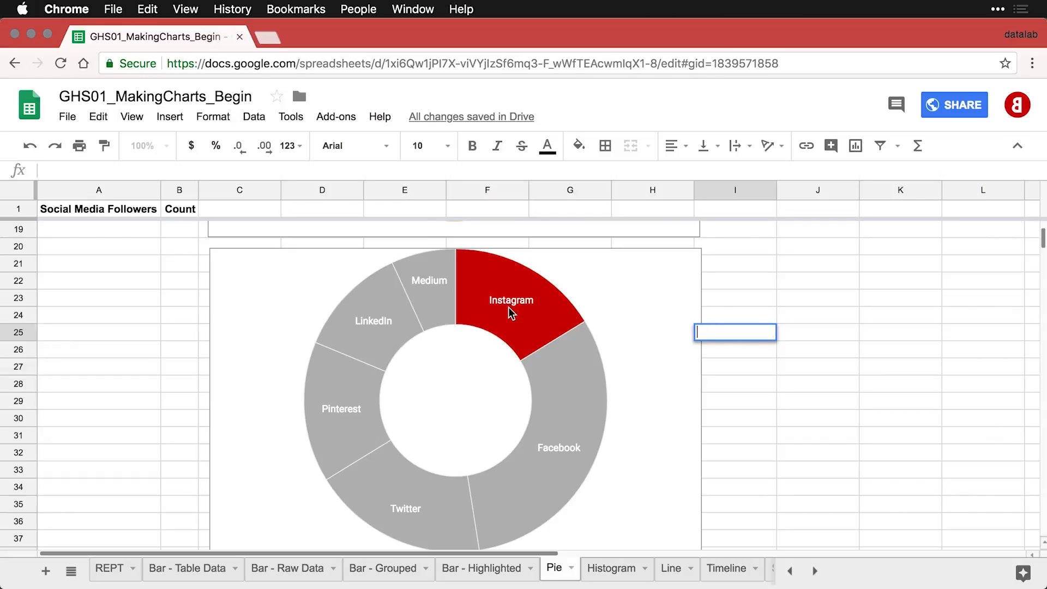
pyautogui.scroll(5, 508, 307)
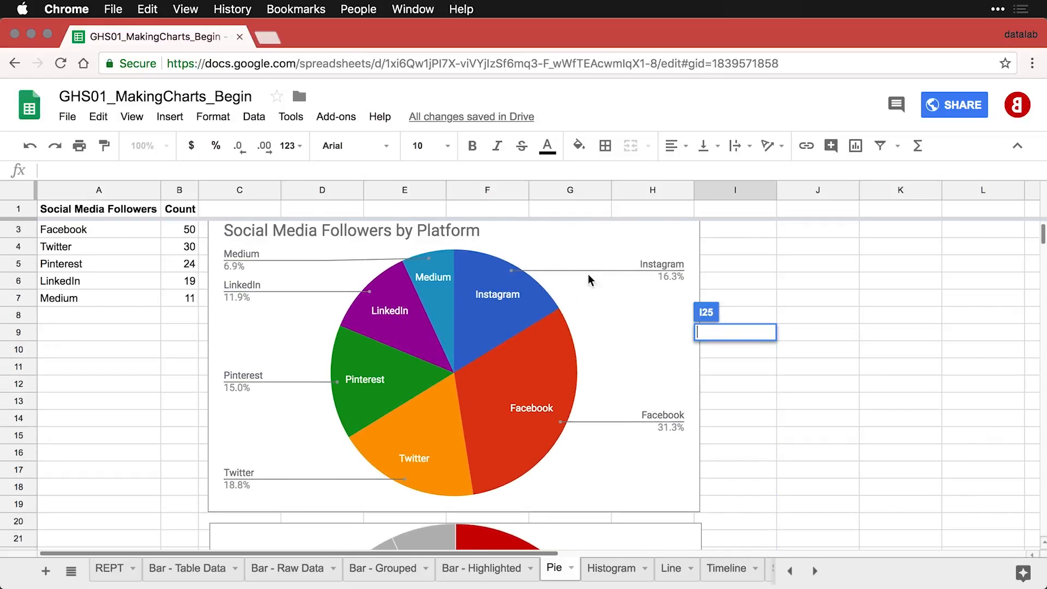
pyautogui.scroll(-5, 615, 346)
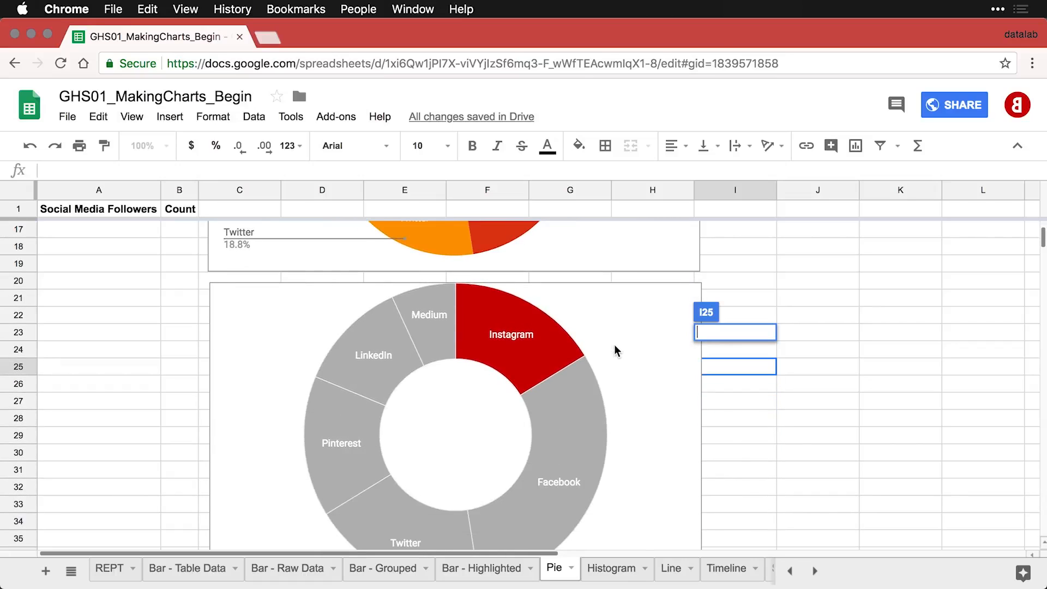
pyautogui.press('Escape')
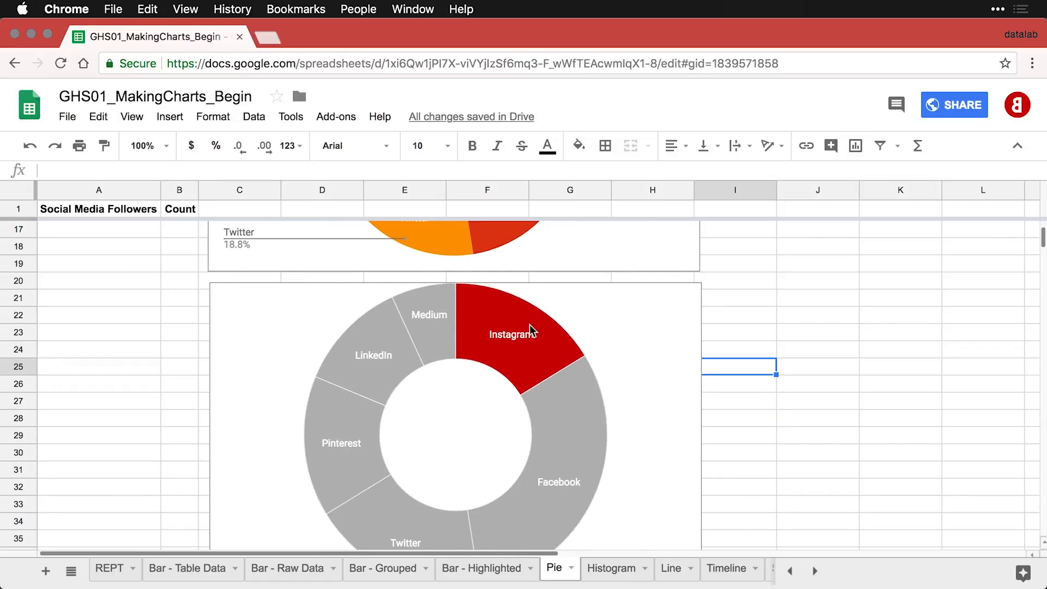
pyautogui.scroll(-1, 532, 327)
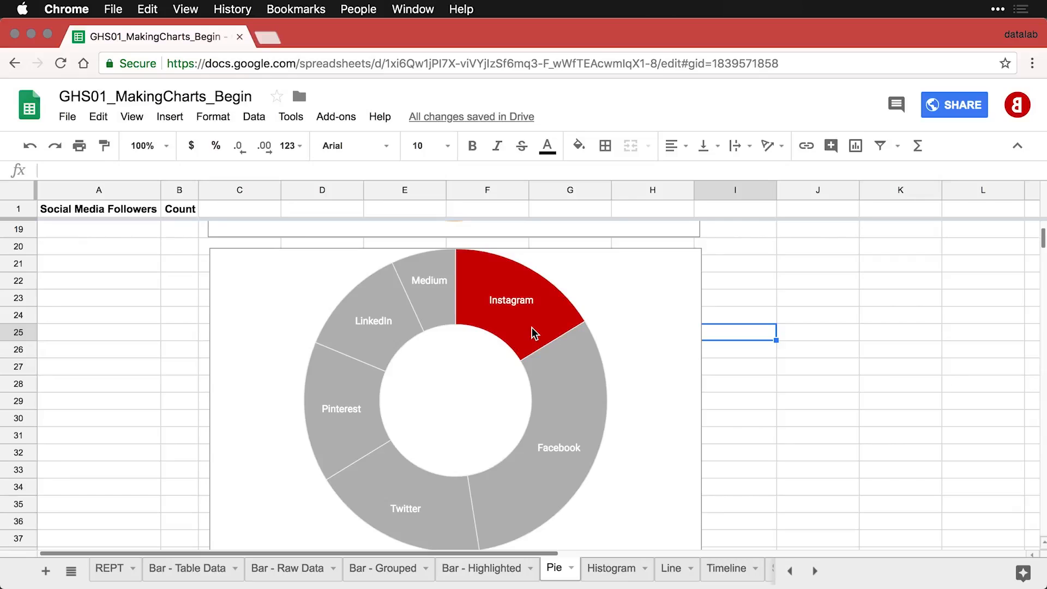
# Step: Insert a new drawing into the sheet and add a text box reading "16%" to it
pyautogui.scroll(-1, 532, 327)
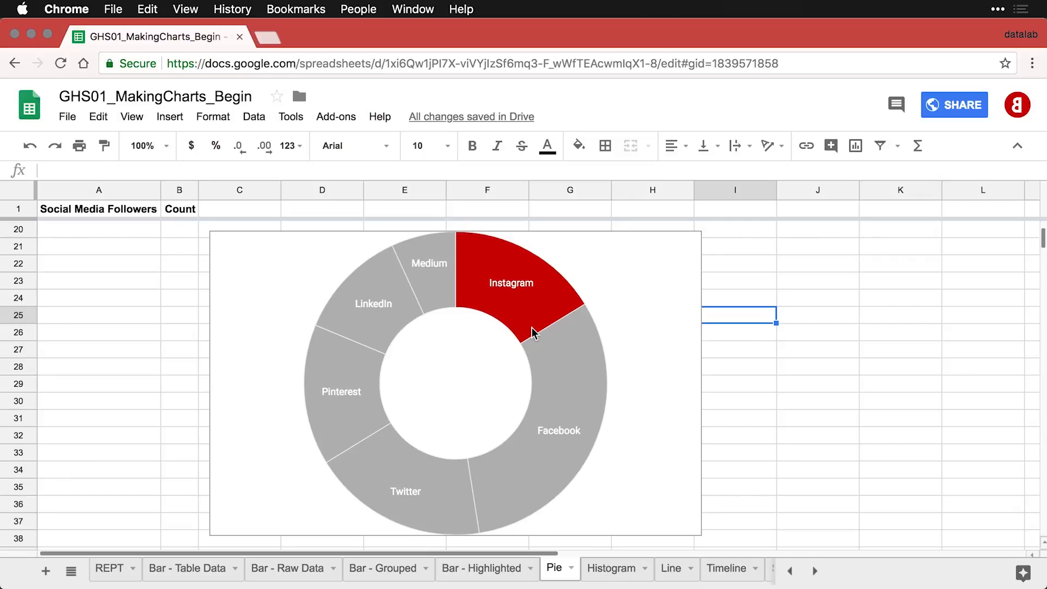
pyautogui.click(158, 121)
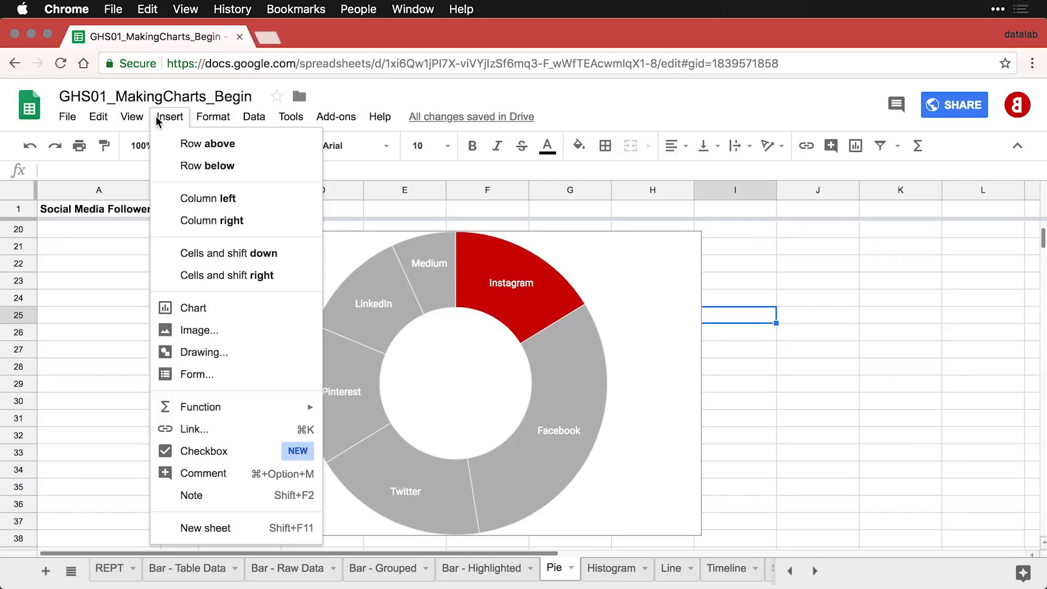
pyautogui.click(204, 353)
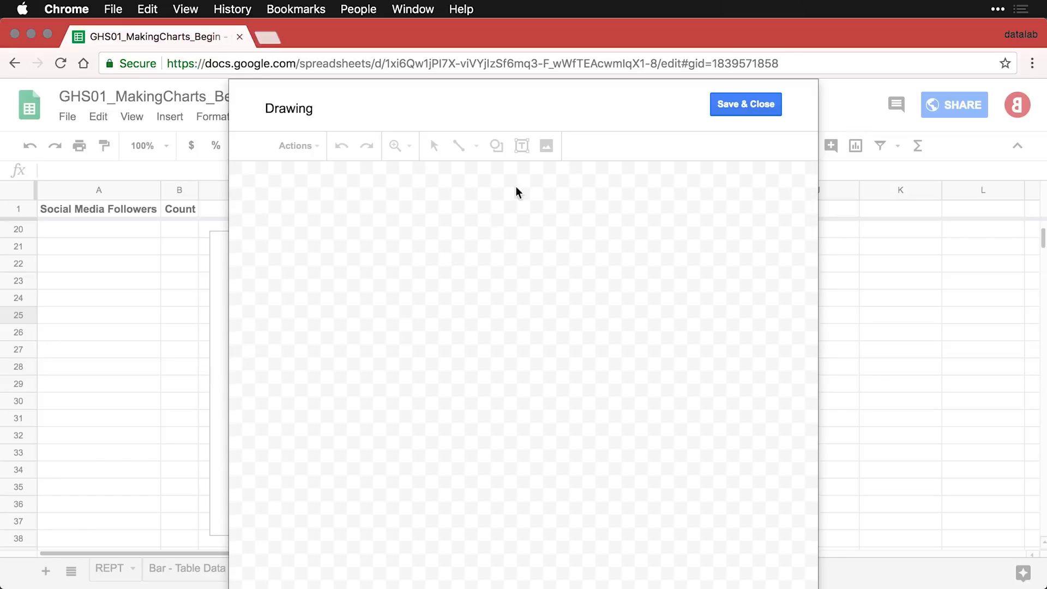
pyautogui.click(522, 148)
pyautogui.moveTo(348, 261); pyautogui.dragTo(512, 362)
pyautogui.write('16')
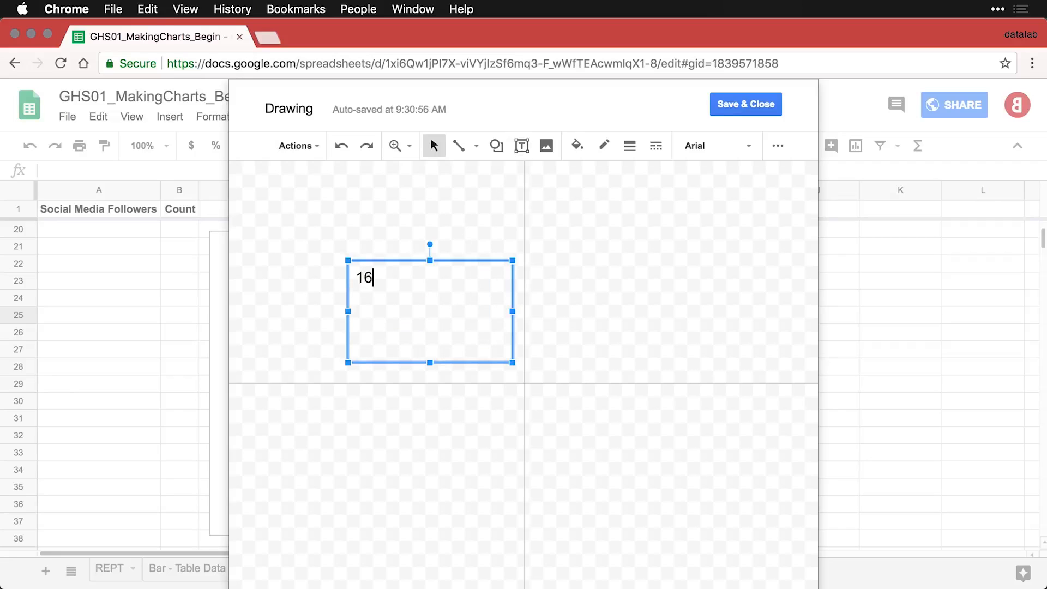
pyautogui.write('%')
# Step: Format the 16% text in Garamond at size 48
pyautogui.press('super+a')
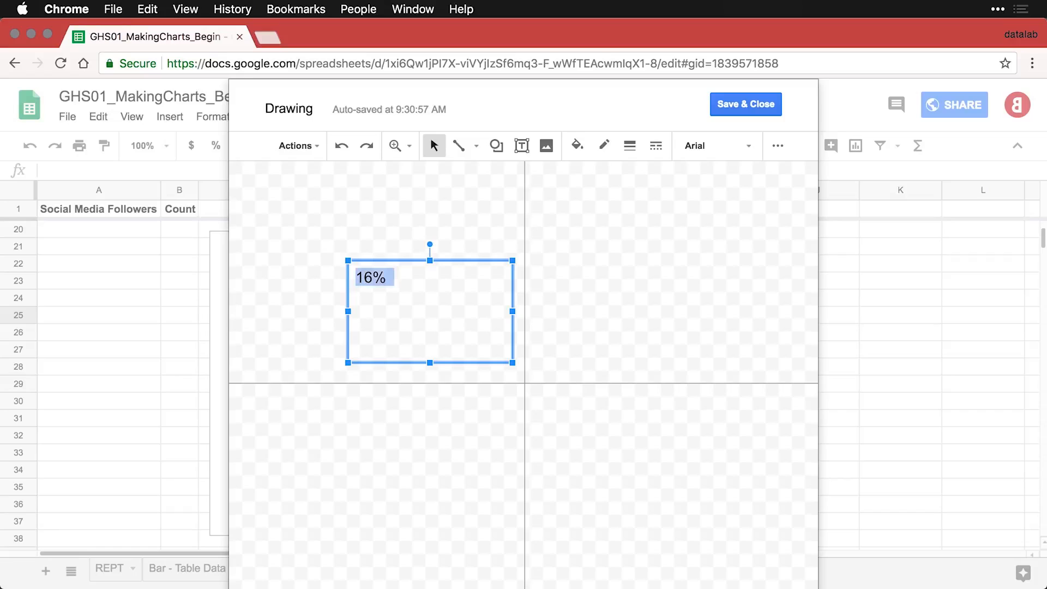
pyautogui.click(748, 149)
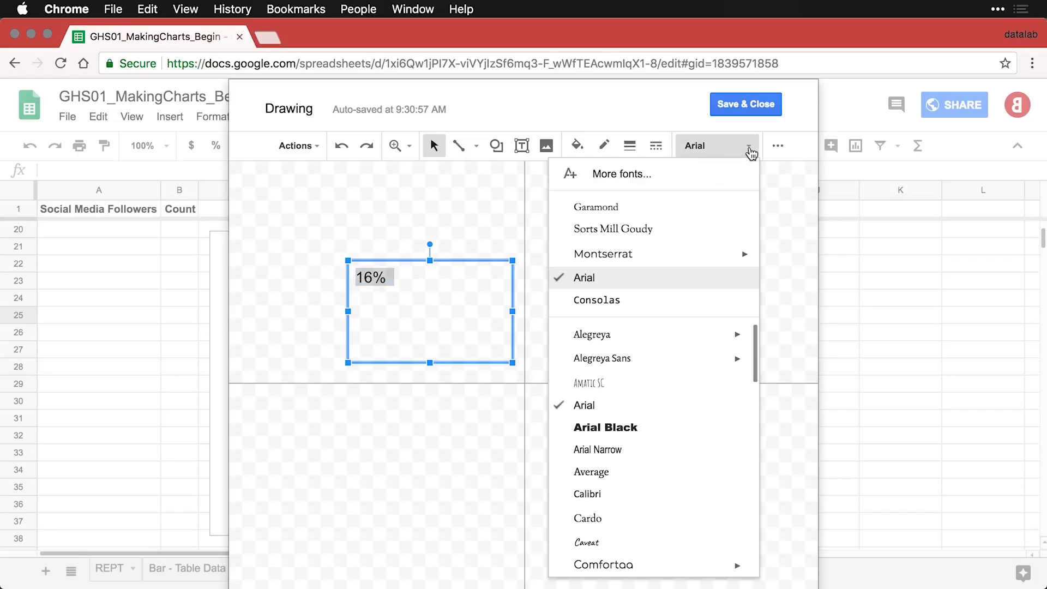
pyautogui.click(648, 208)
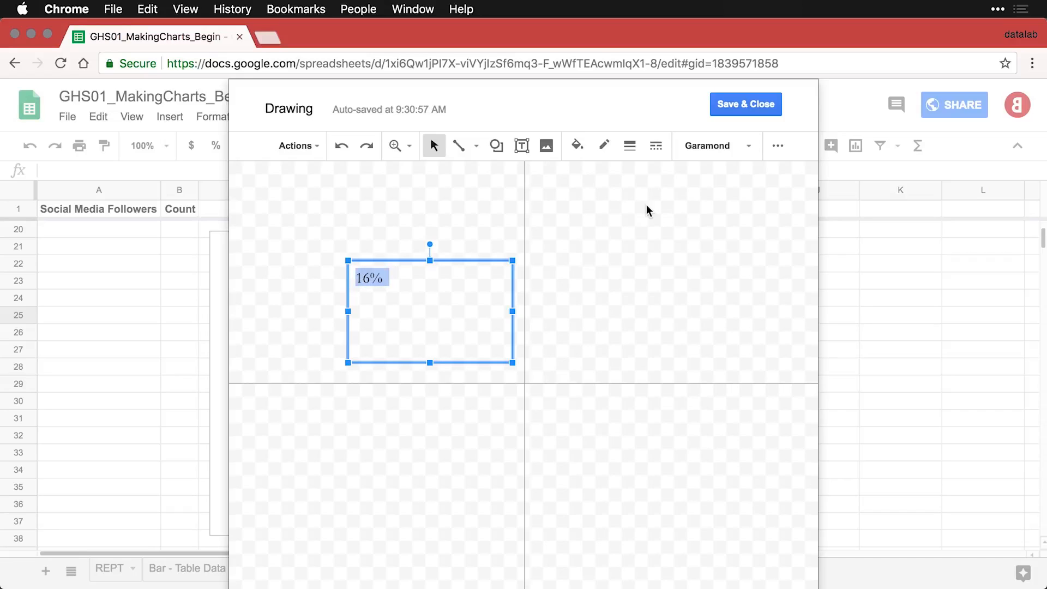
pyautogui.click(778, 148)
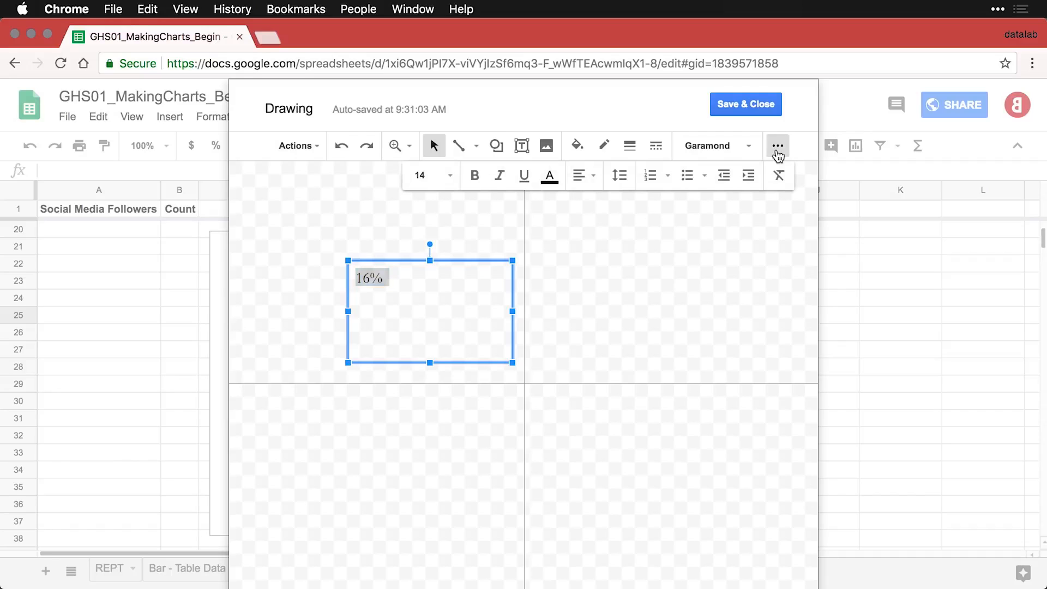
pyautogui.click(450, 177)
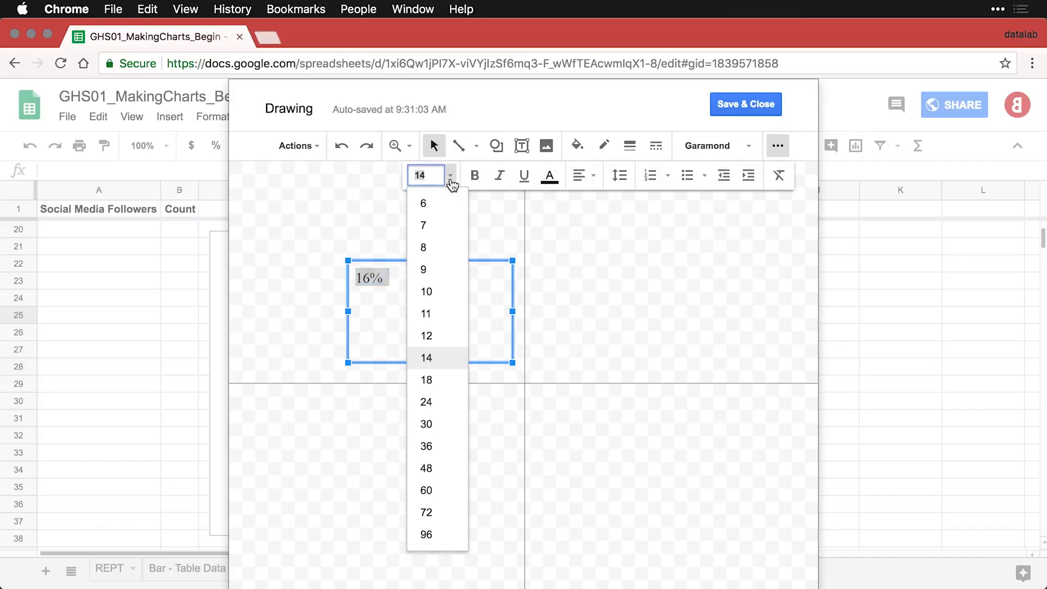
pyautogui.click(435, 469)
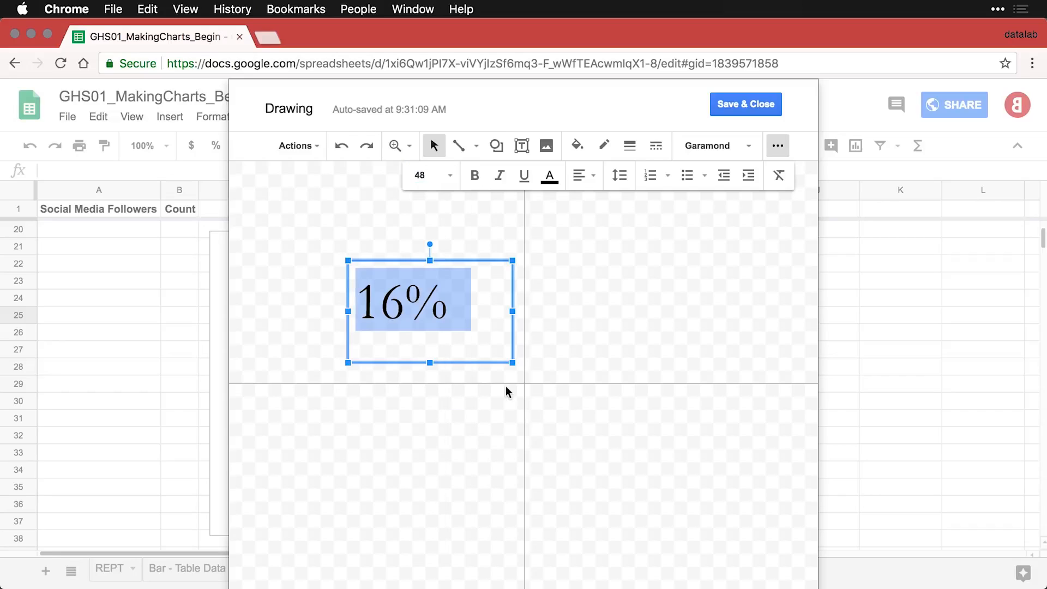
# Step: Shrink the text box to fit the 16% text, save the drawing, and place it in the center of the doughnut chart's hole
pyautogui.moveTo(514, 362); pyautogui.dragTo(469, 339)
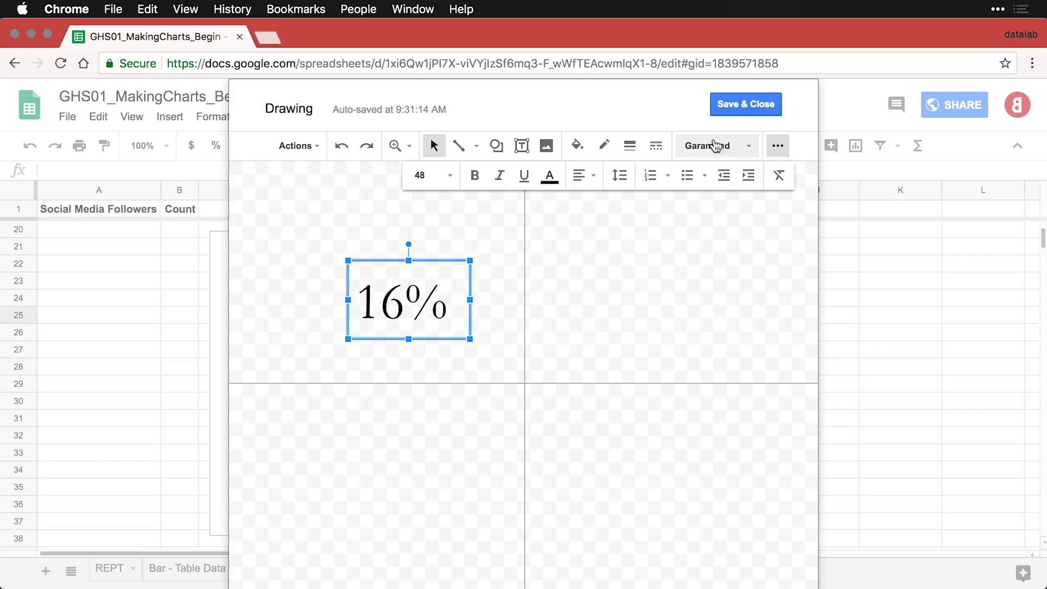
pyautogui.click(760, 105)
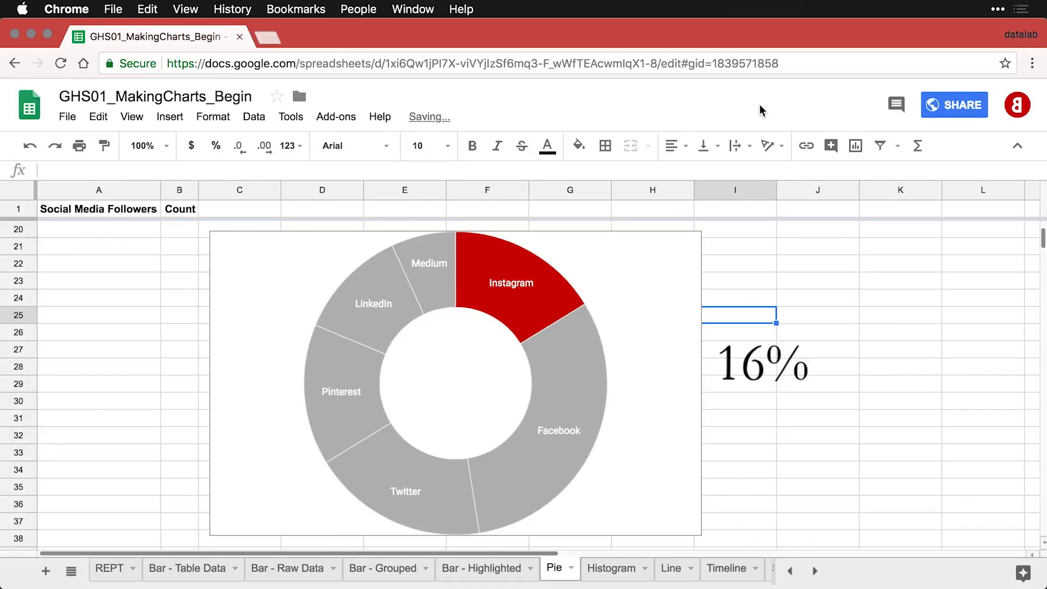
pyautogui.click(760, 370)
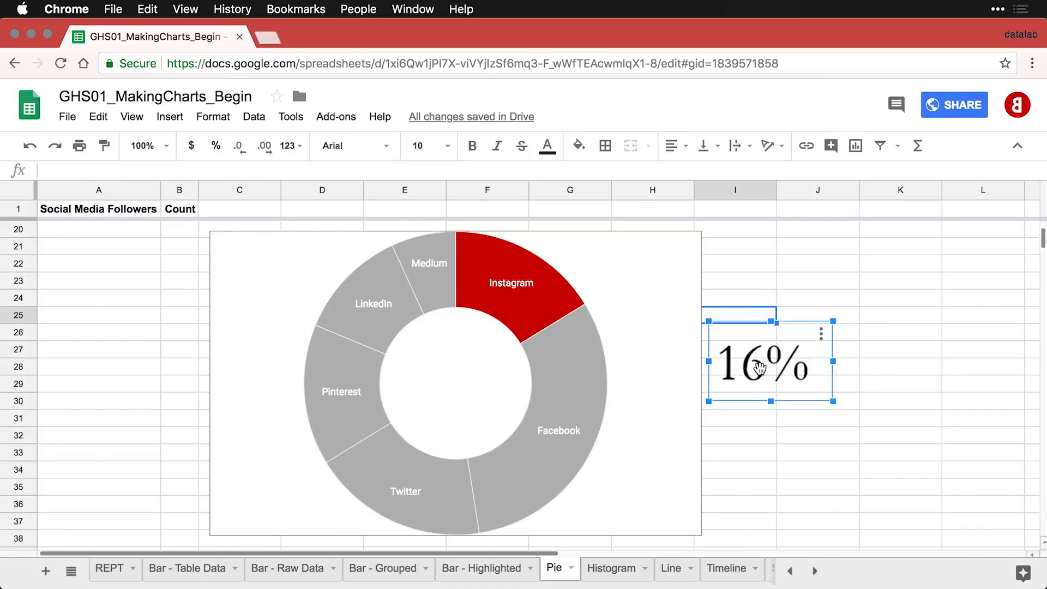
pyautogui.moveTo(760, 370); pyautogui.dragTo(456, 383)
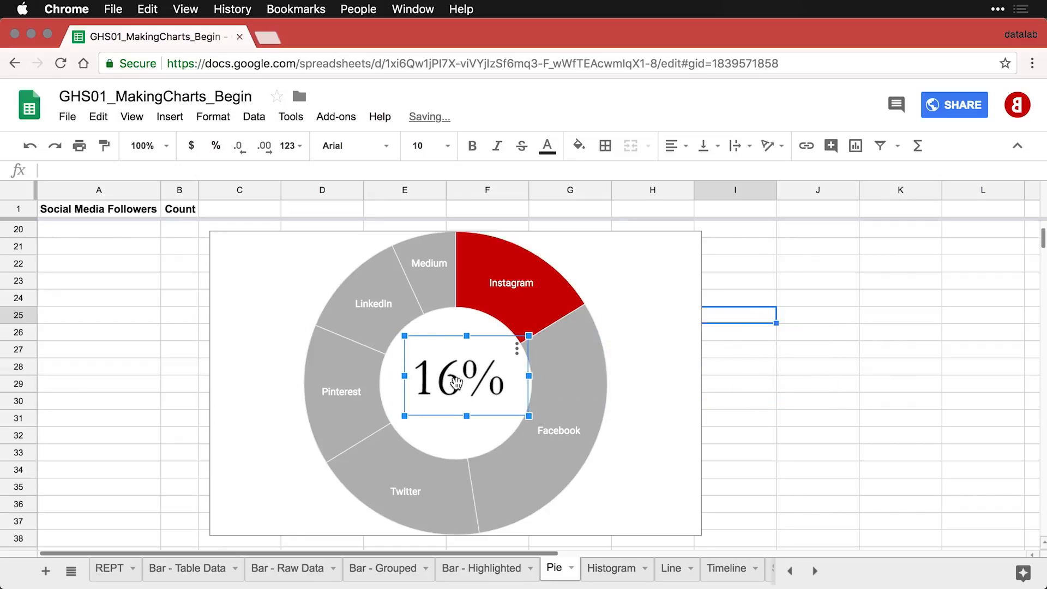
pyautogui.click(727, 349)
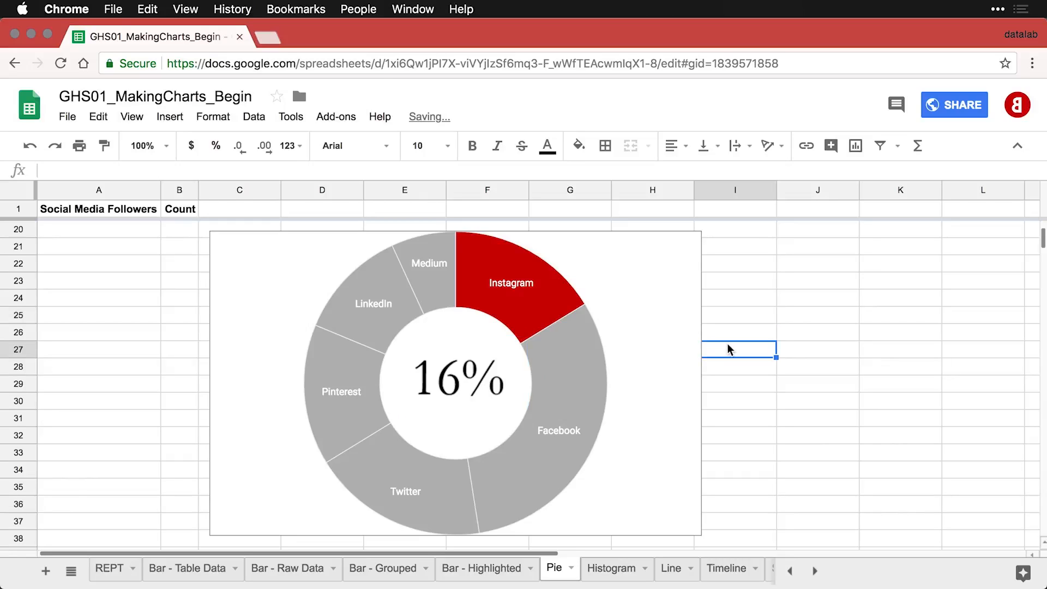